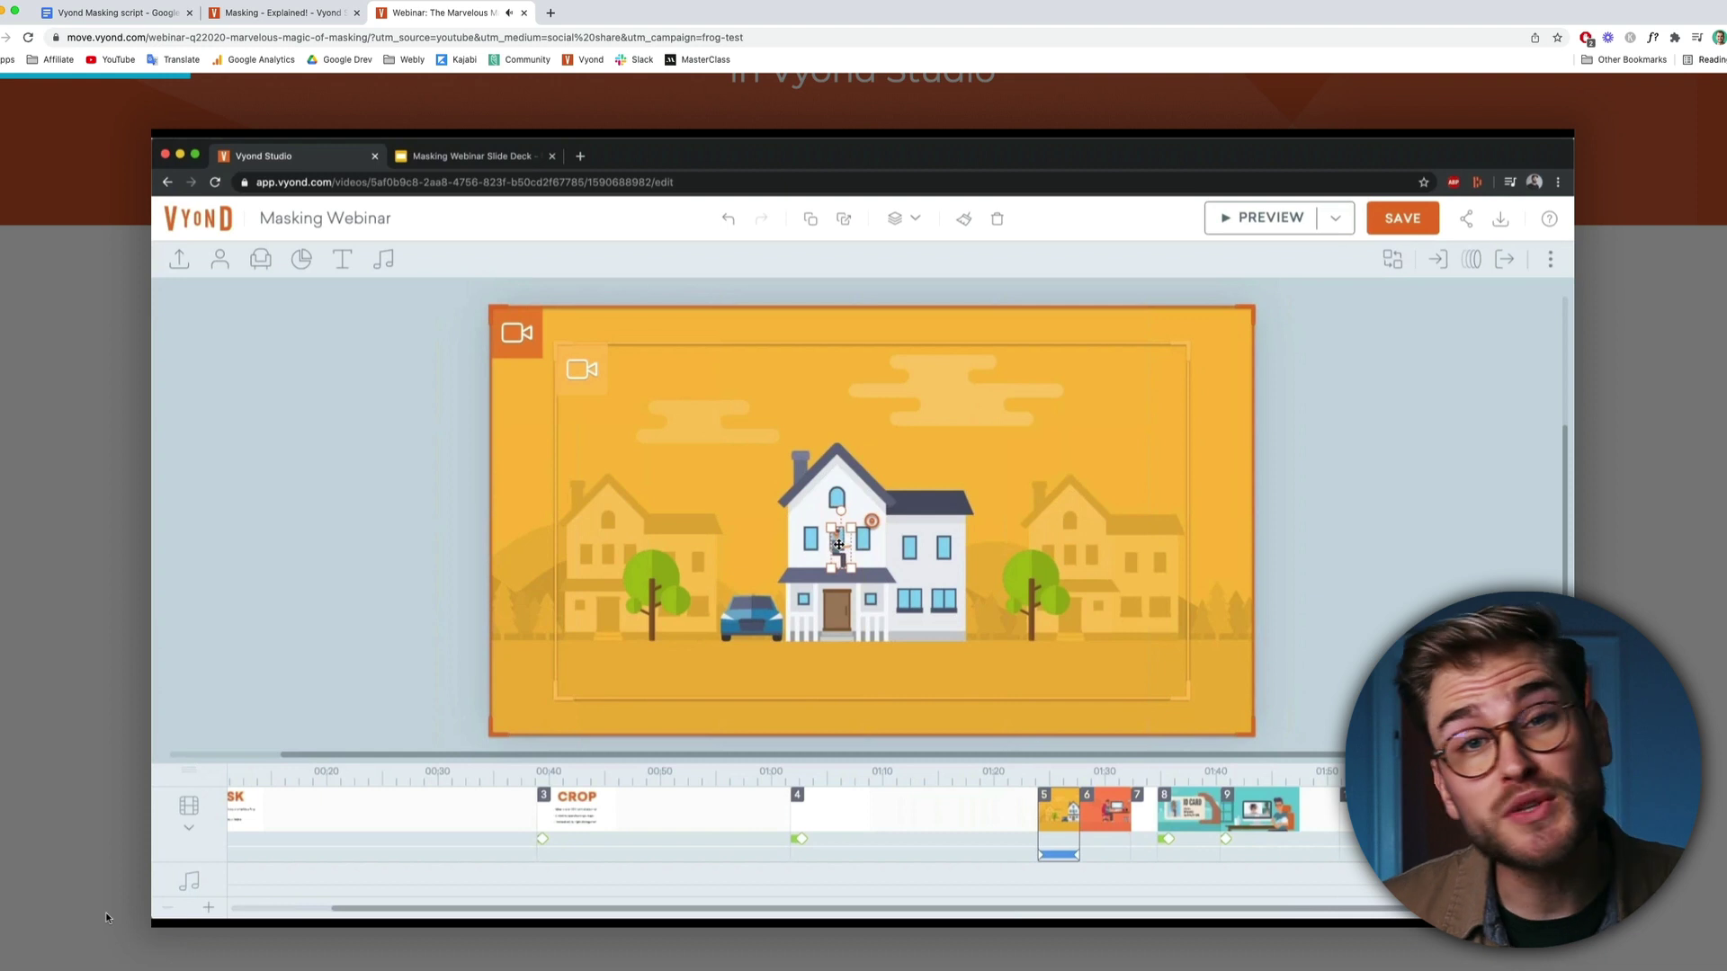
Step: Mask the selected character inside the house from the right-click menu
right_click(791, 450)
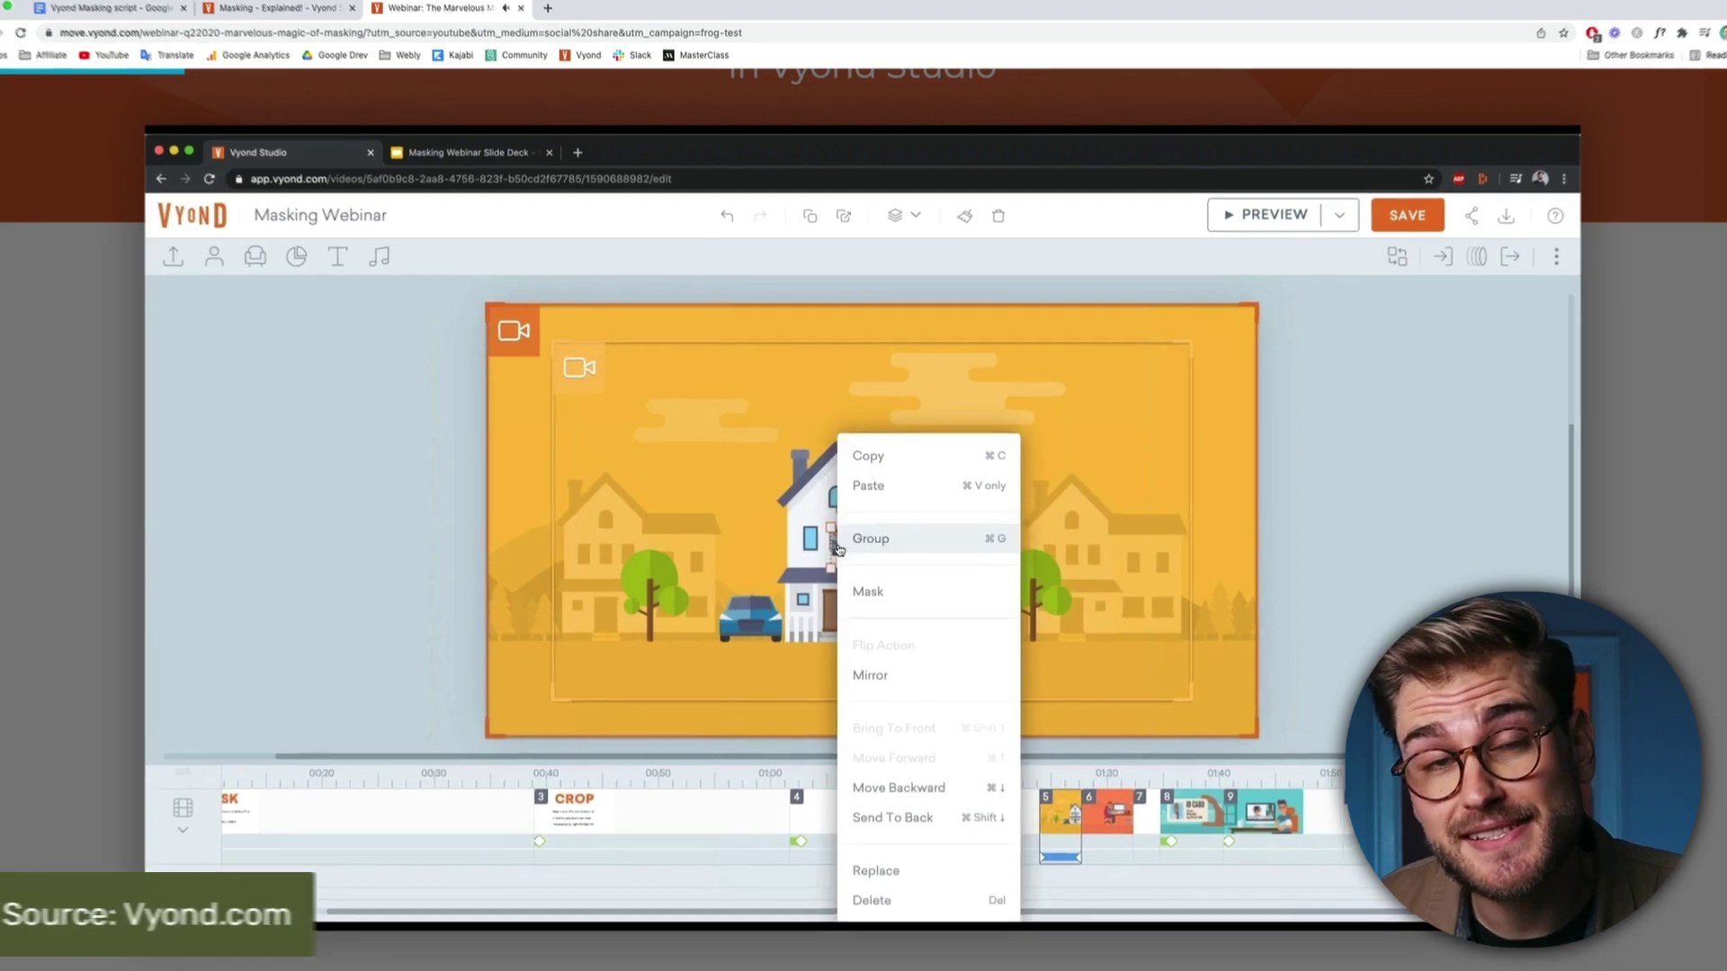
left_click(927, 628)
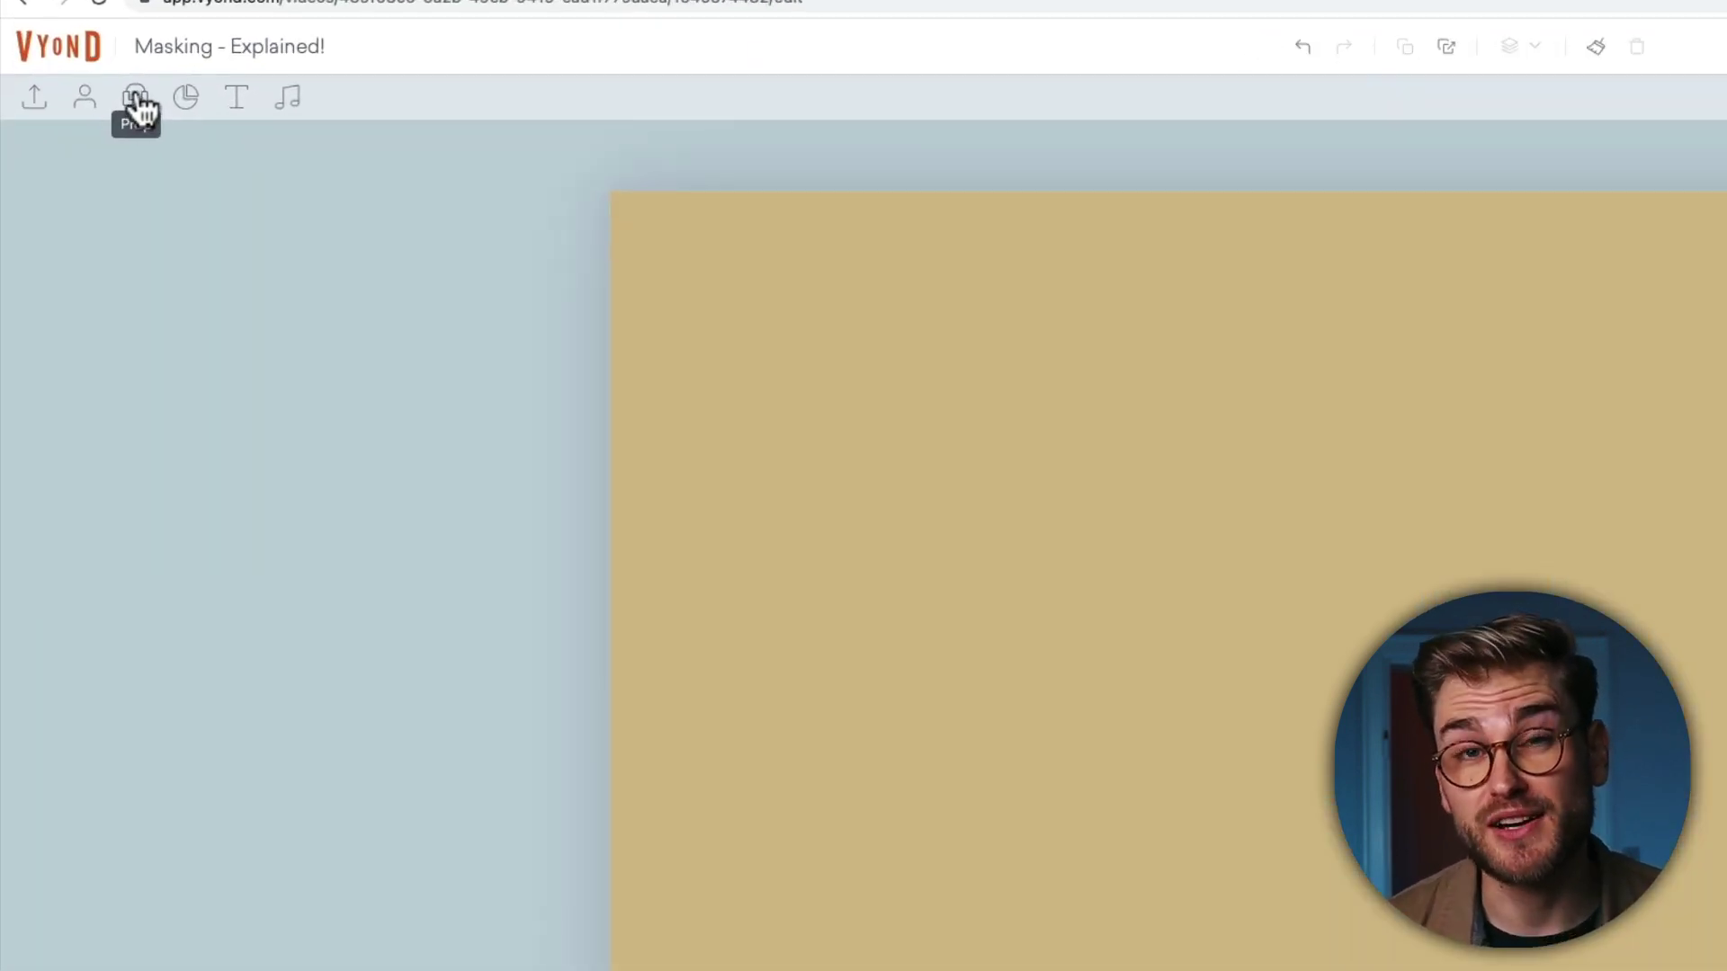
Step: Search the props library for 'mask' and add the Laptop frame prop to the scene
left_click(137, 99)
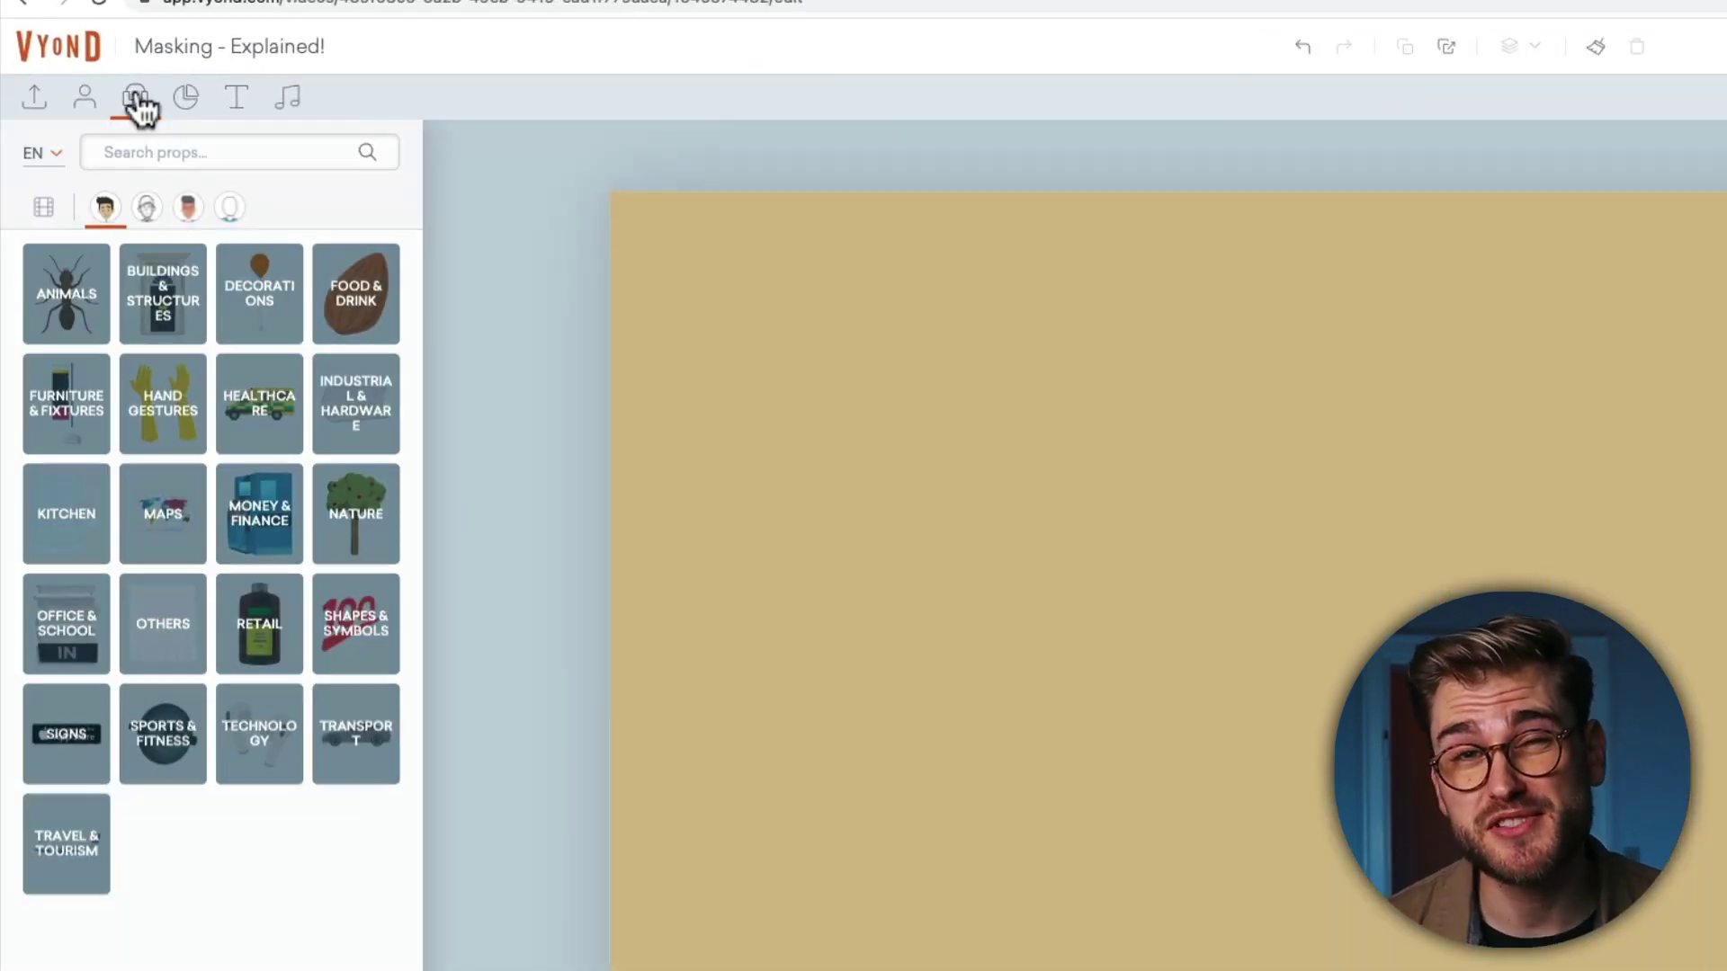
left_click(146, 152)
type("mask")
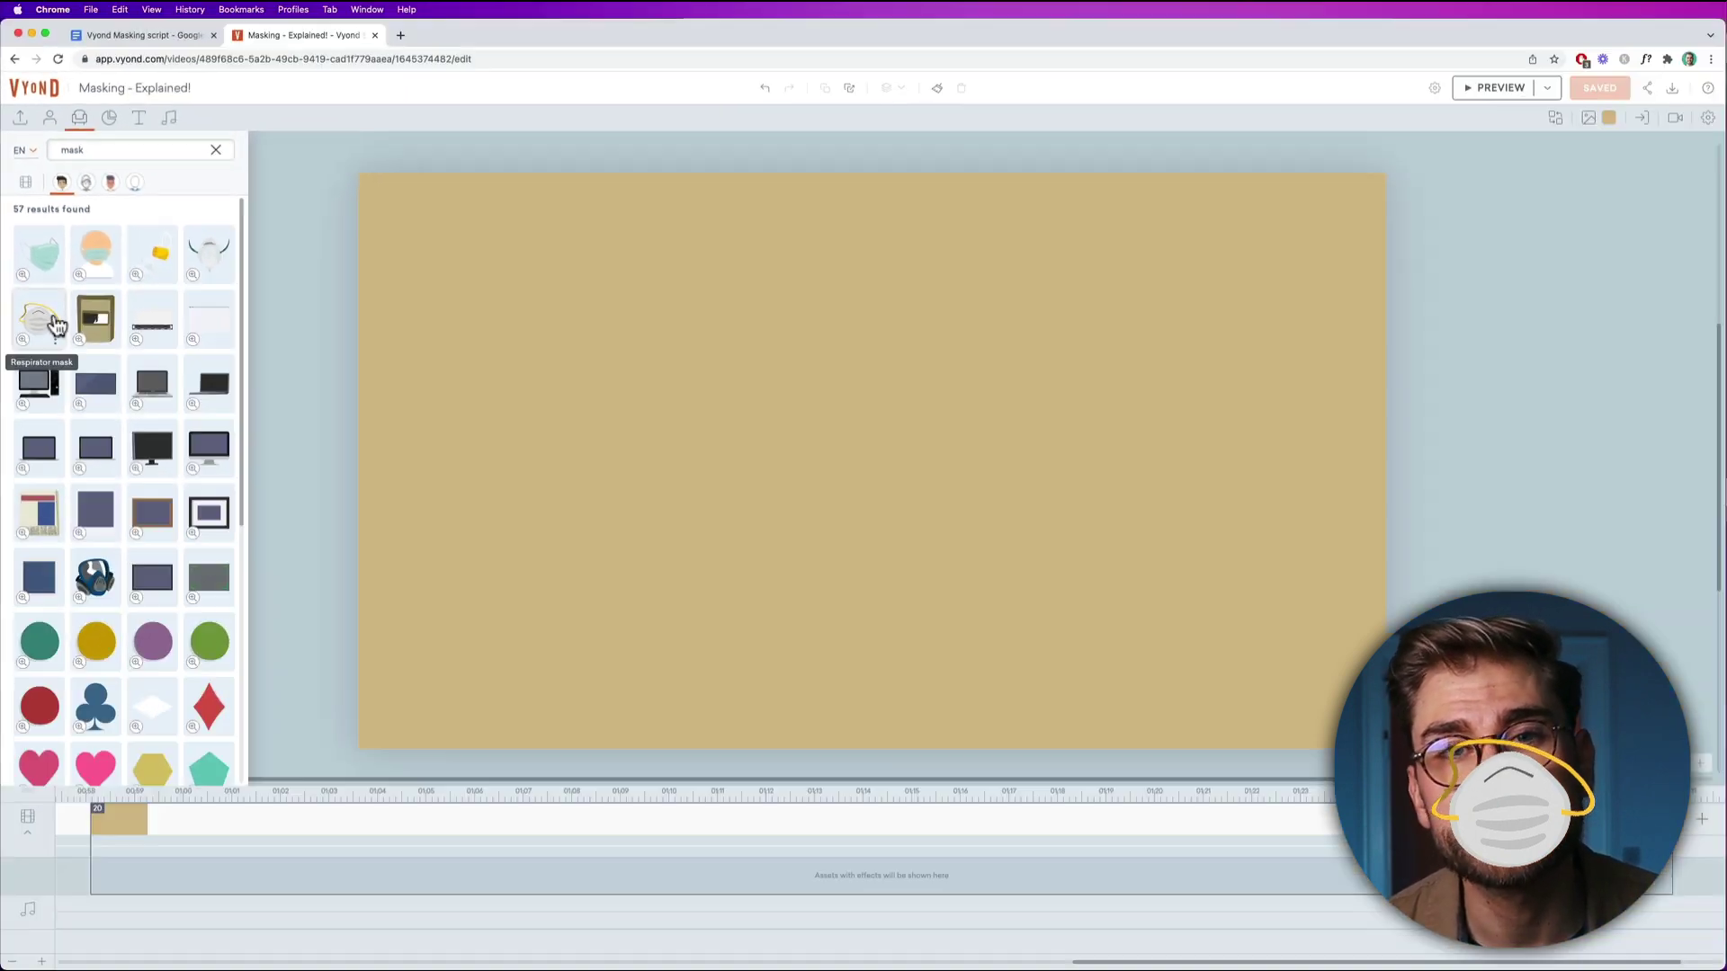
scroll(56, 326, "down", 5)
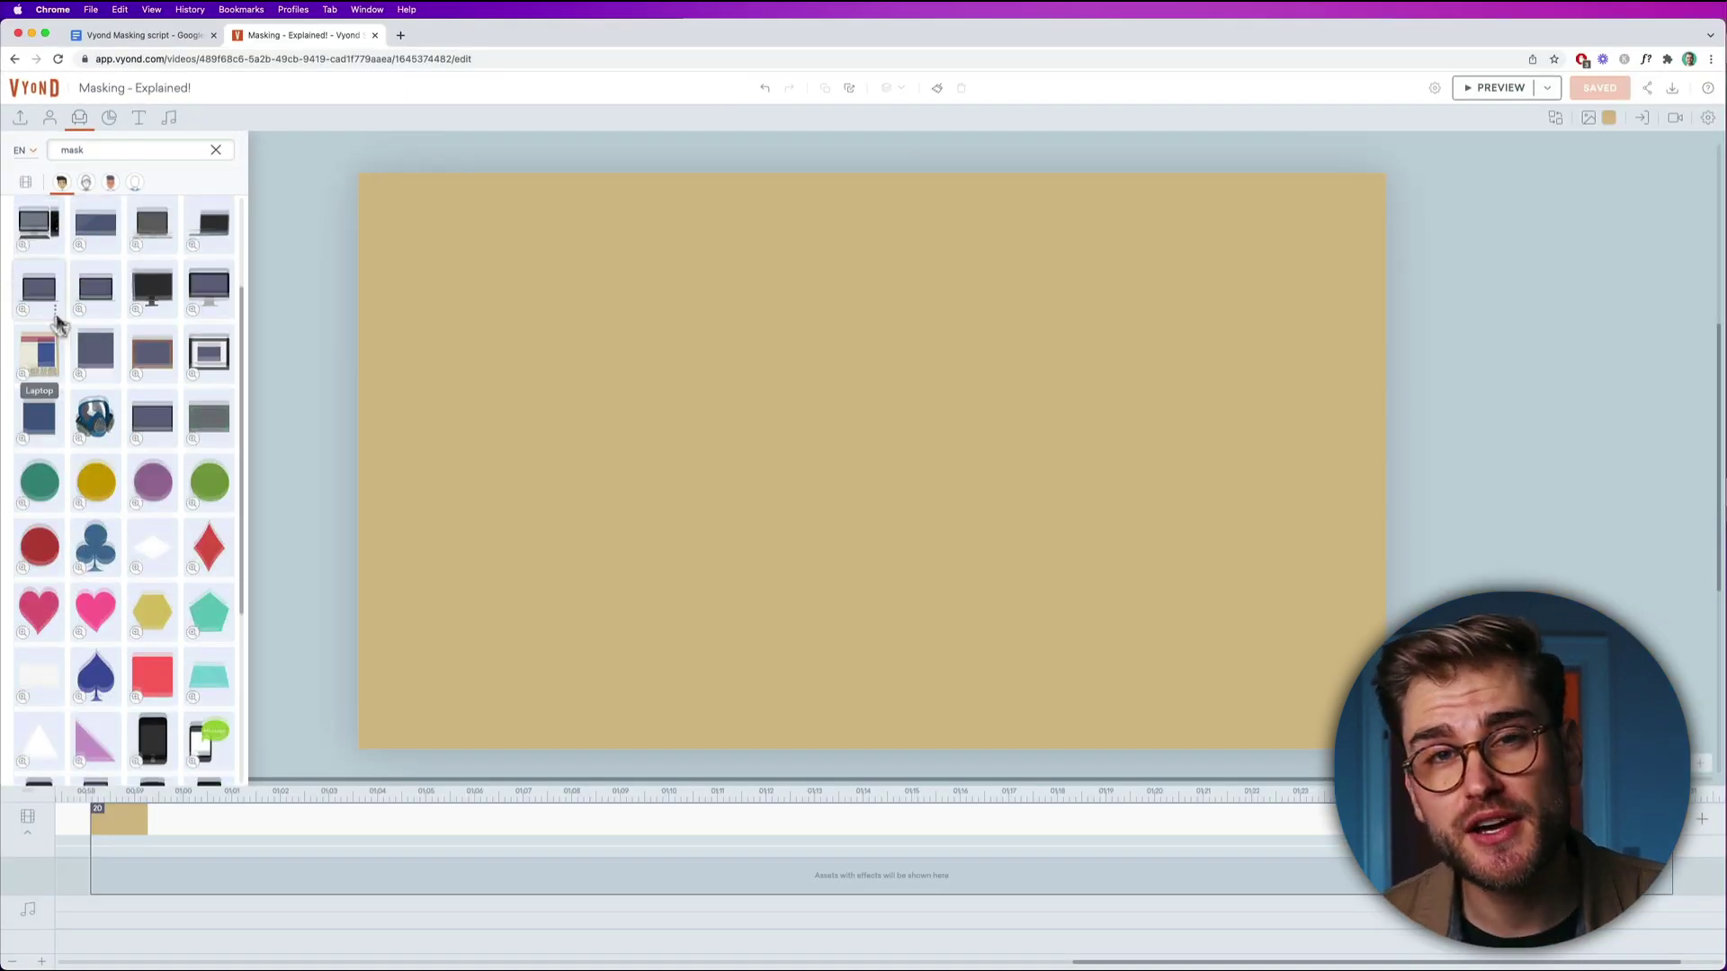
scroll(58, 324, "up", 5)
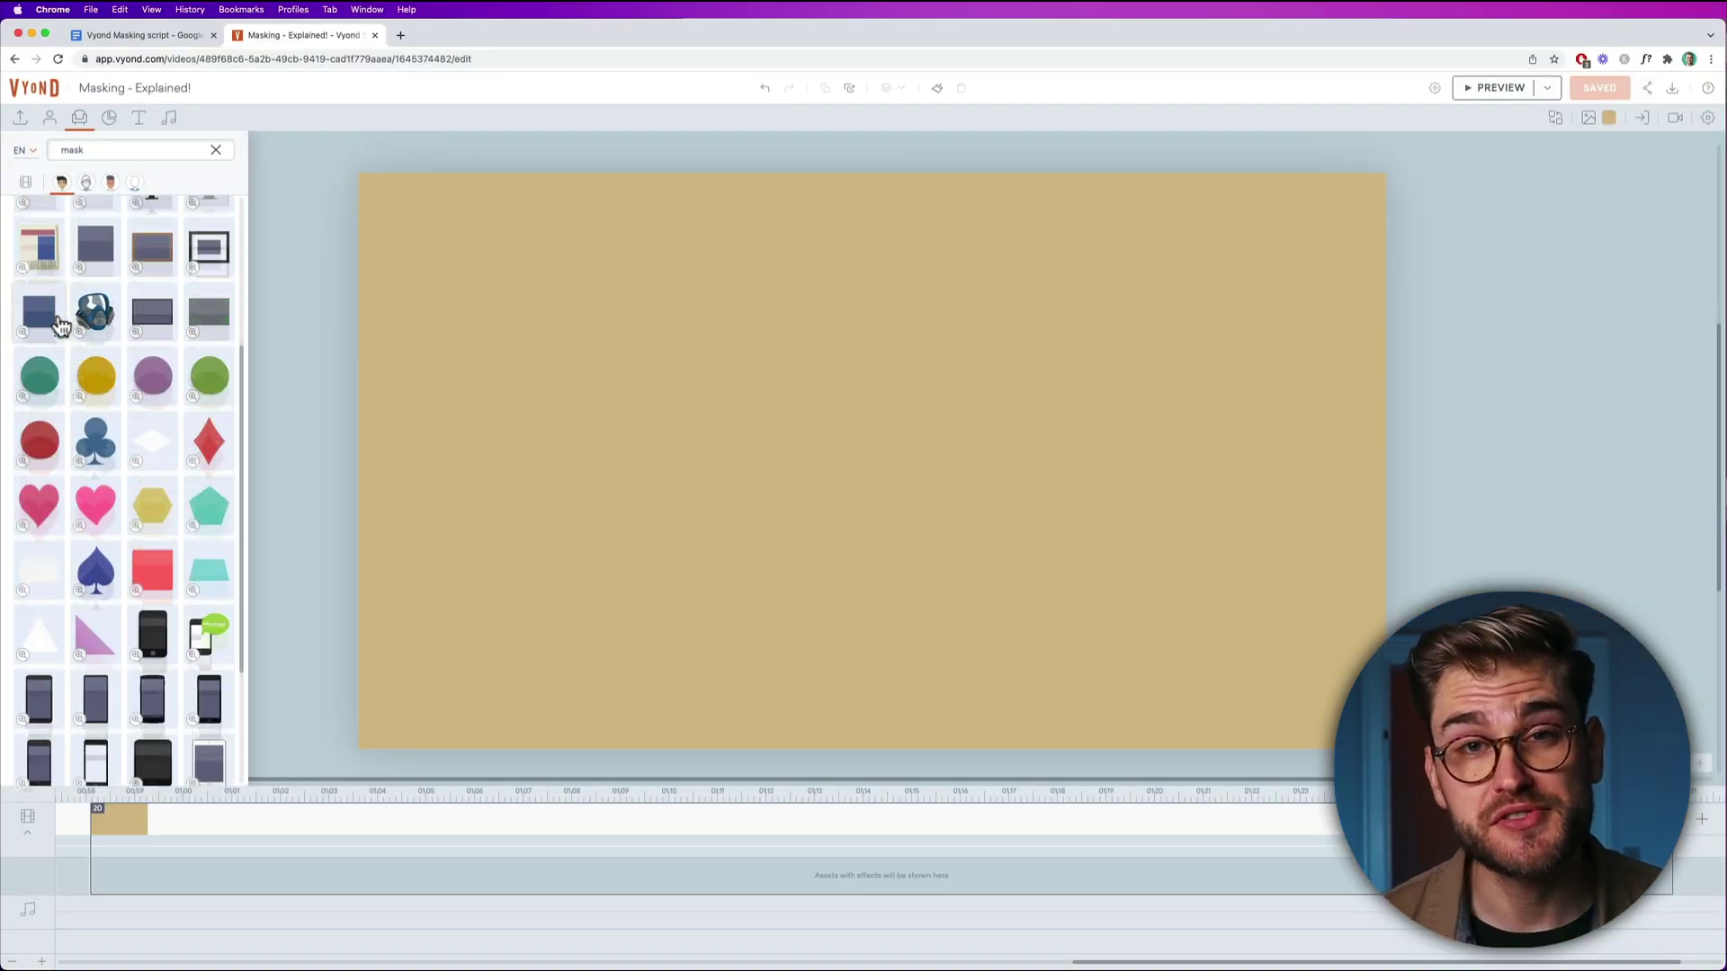
left_click(95, 409)
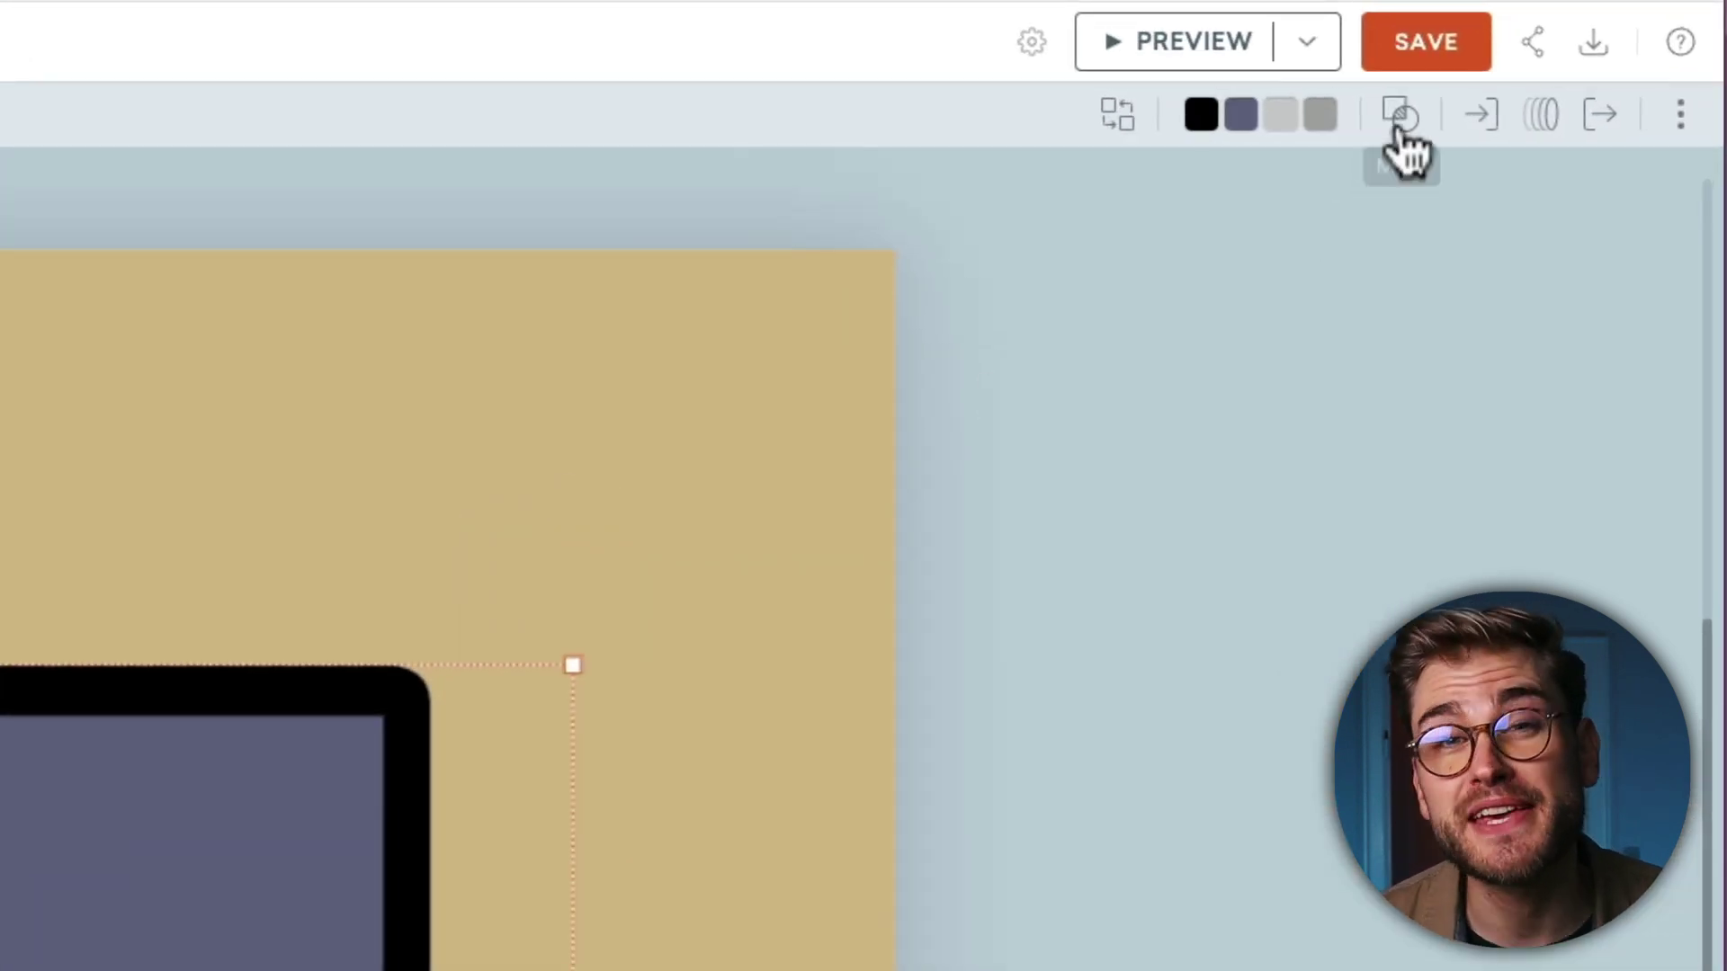
Step: Add the colour palette image from imported assets into the laptop mask and enlarge it to cover the screen
left_click(1401, 124)
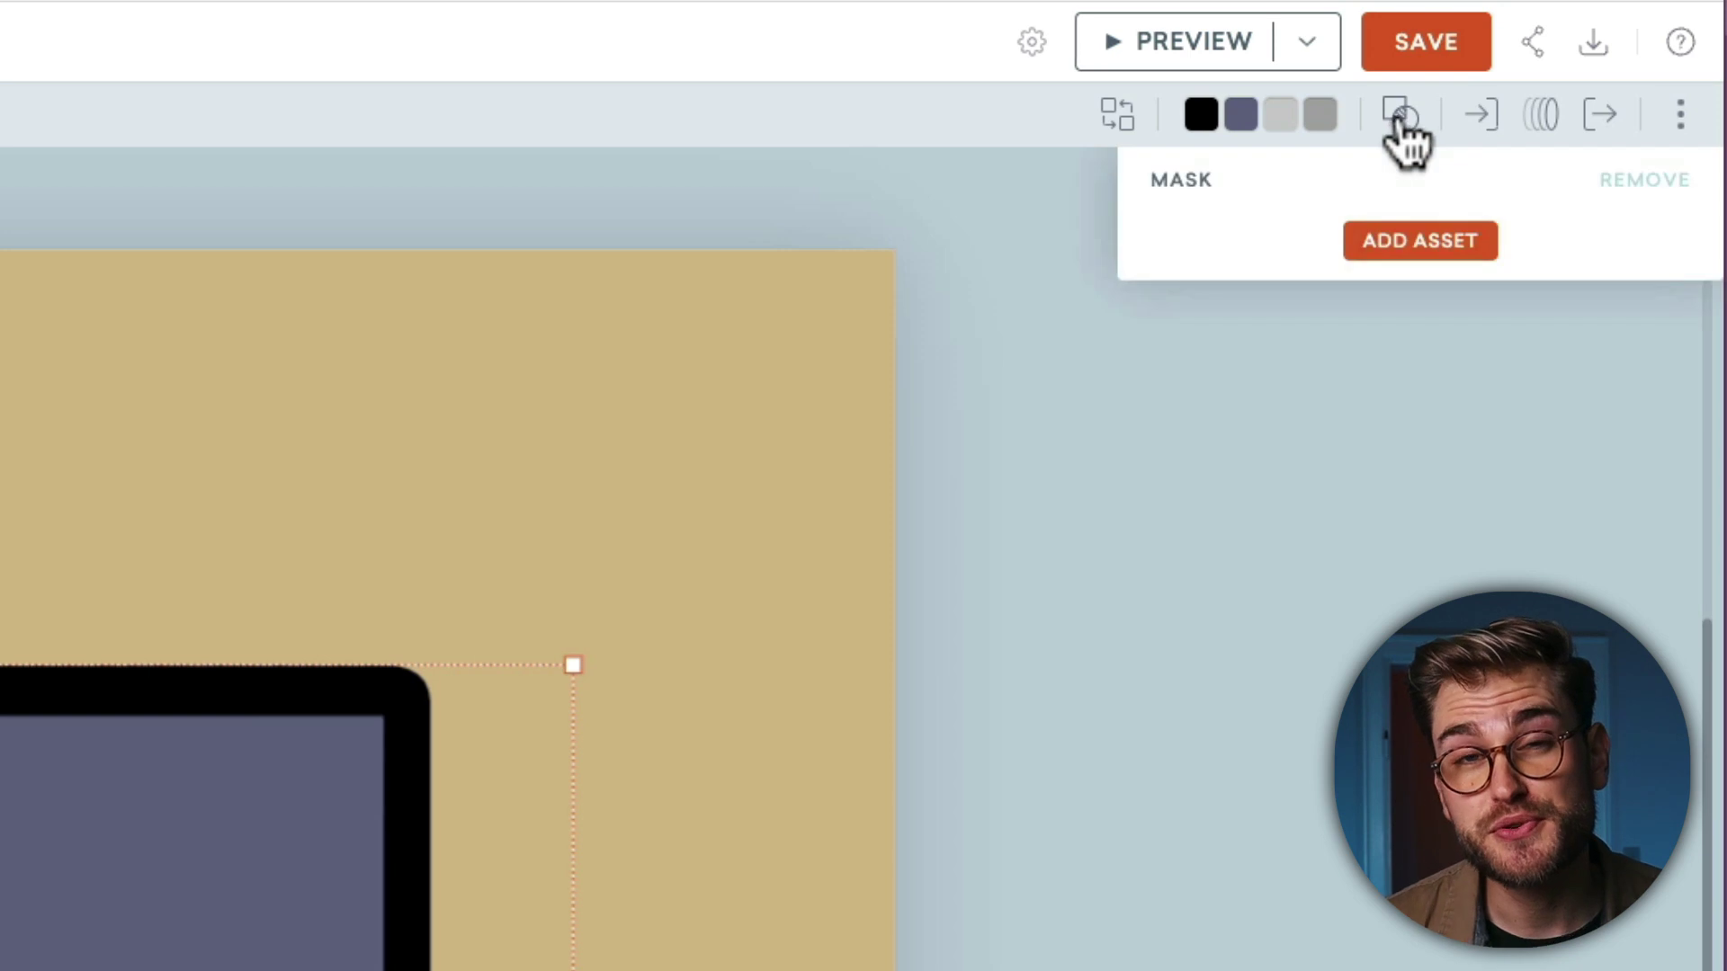
left_click(1419, 240)
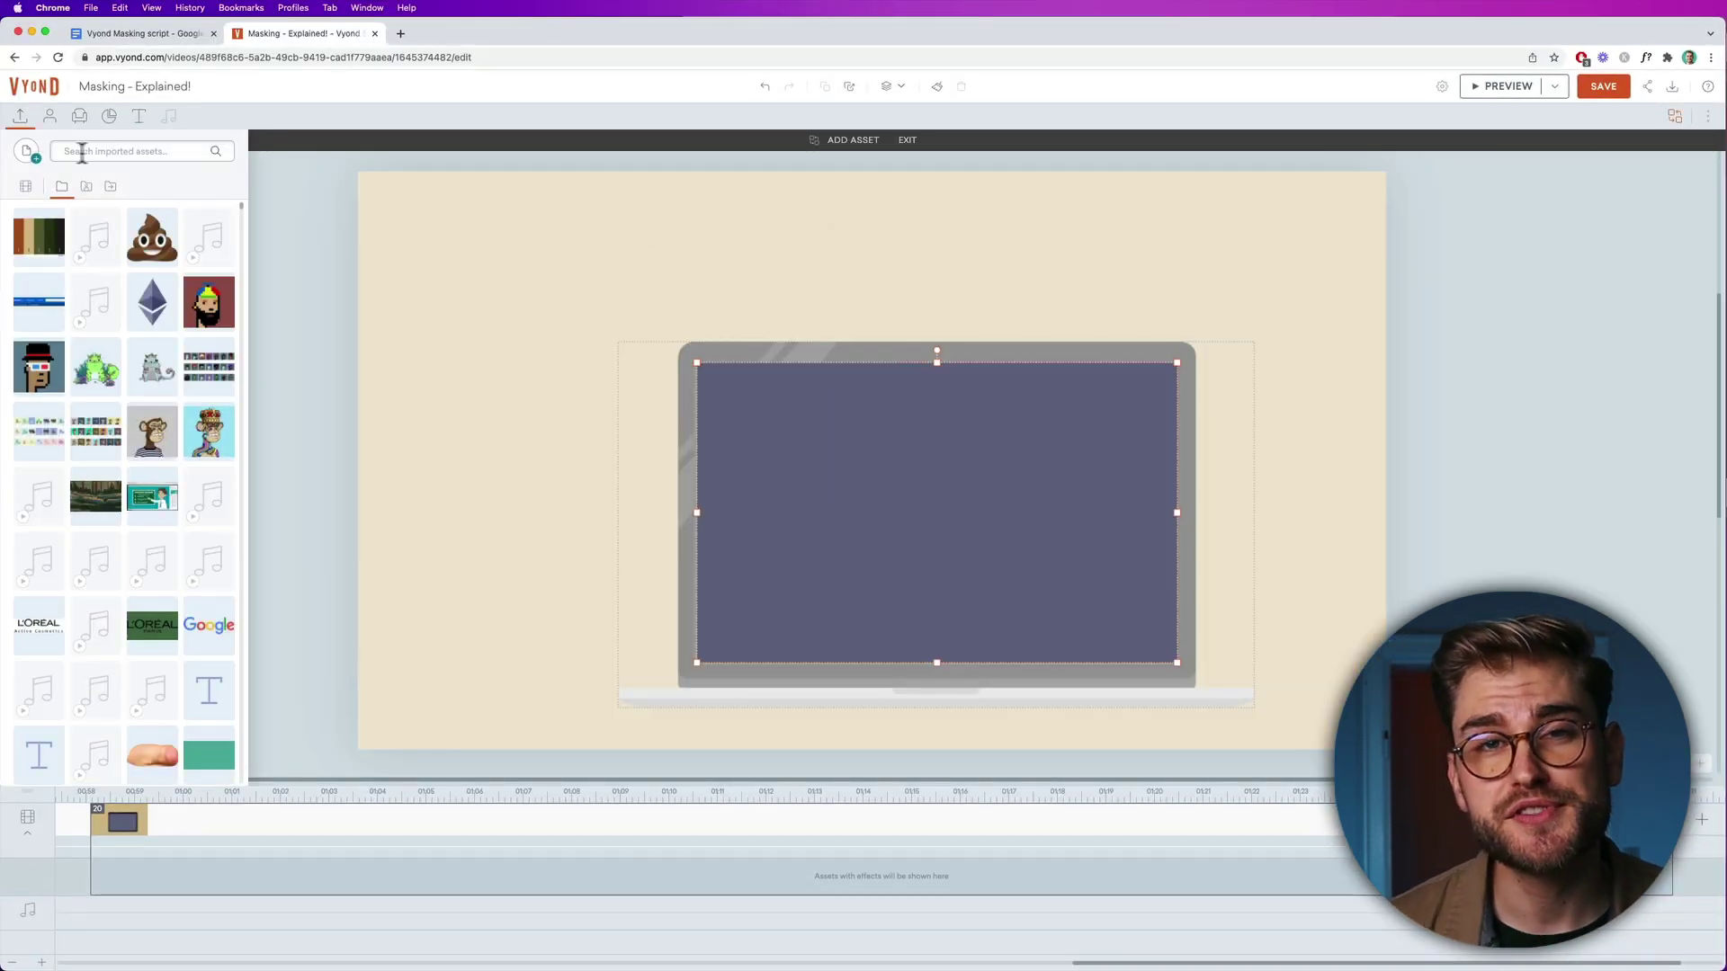
left_click(39, 241)
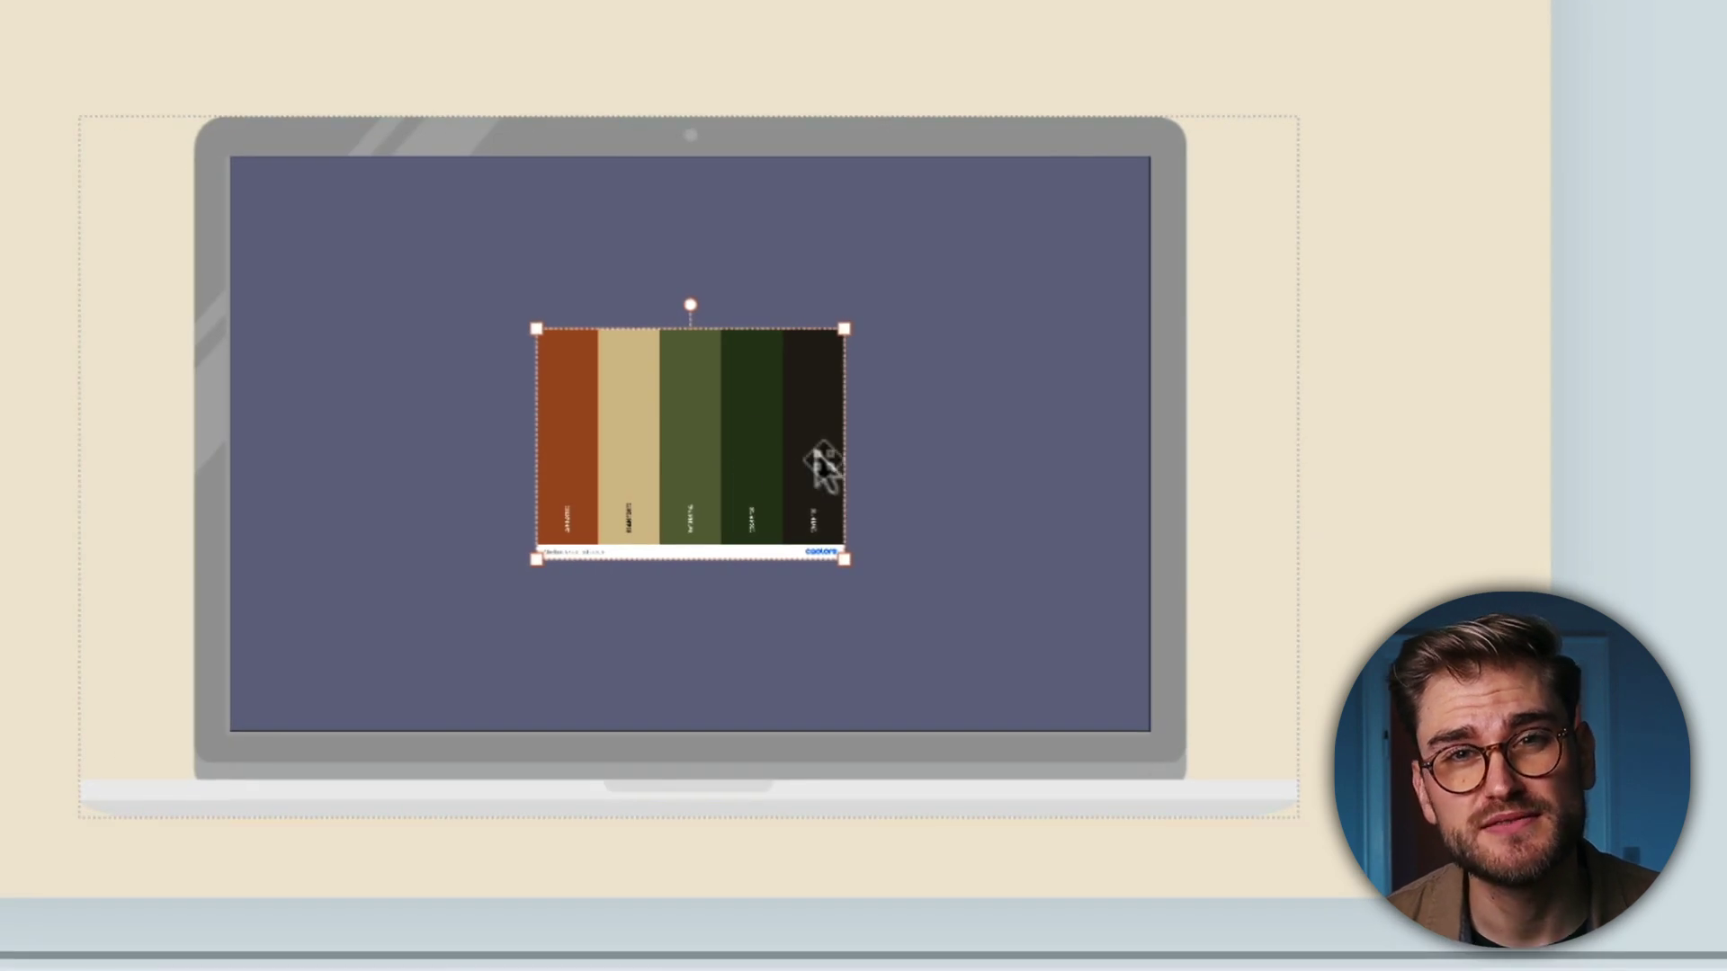
left_click_drag(864, 318, 1196, 74)
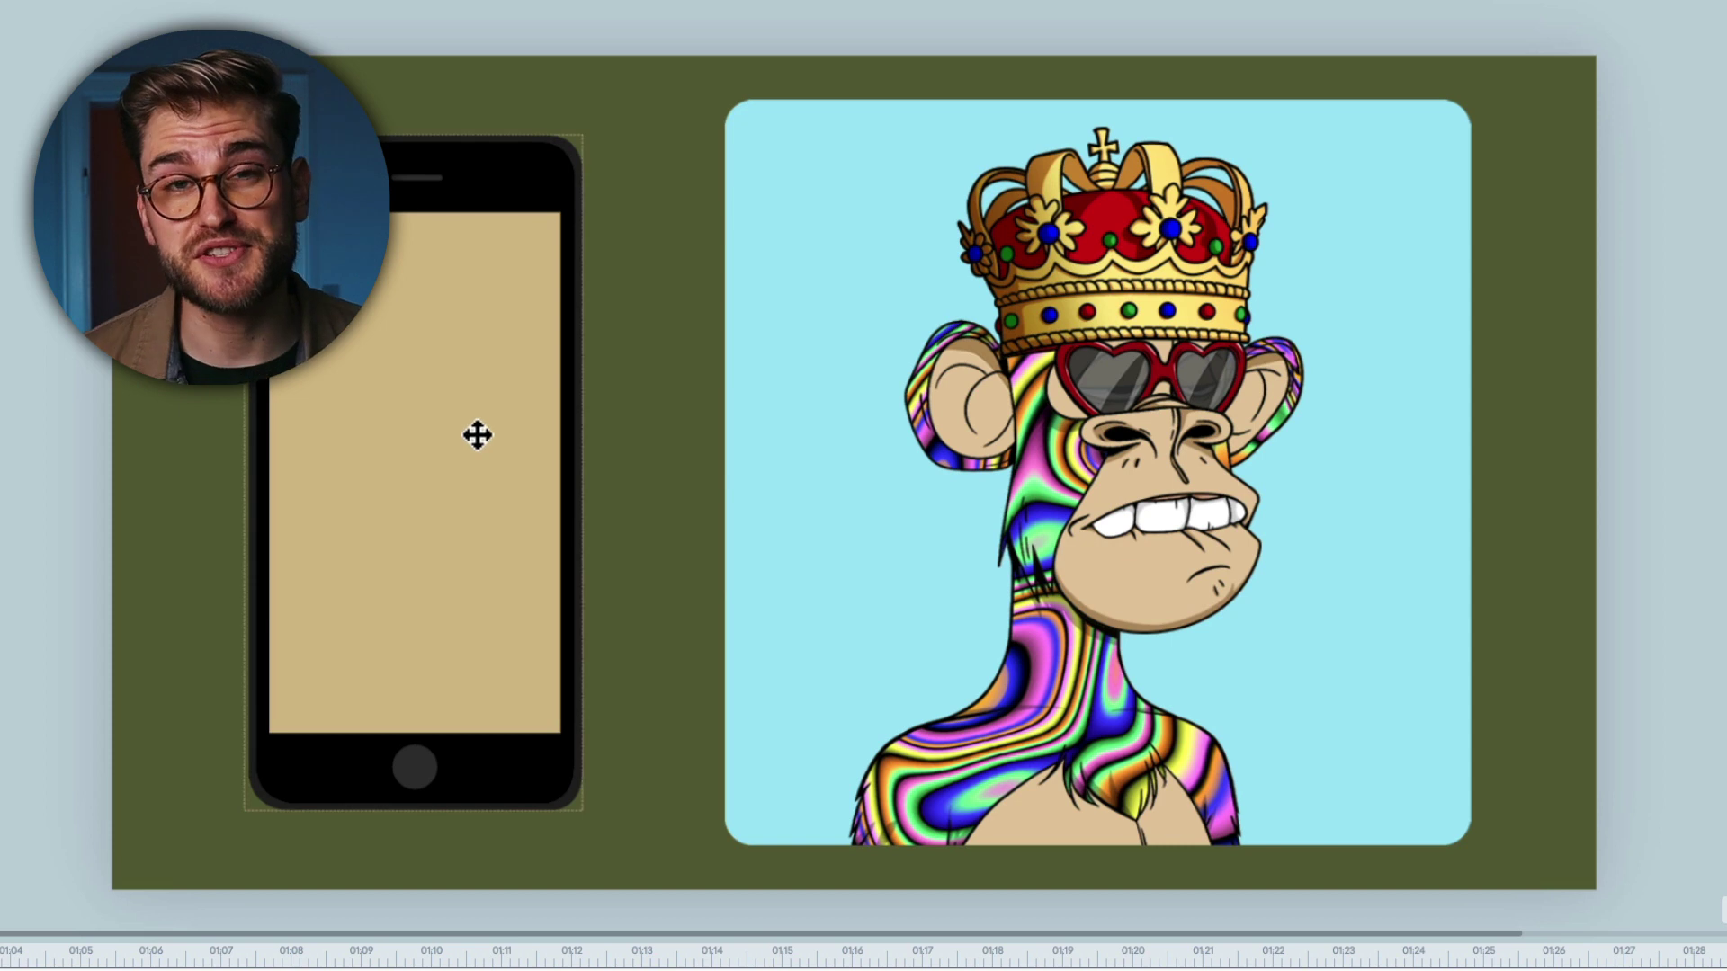
Step: Move the phone over the ape image and mask the ape into the phone screen
left_click_drag(477, 435, 1170, 432)
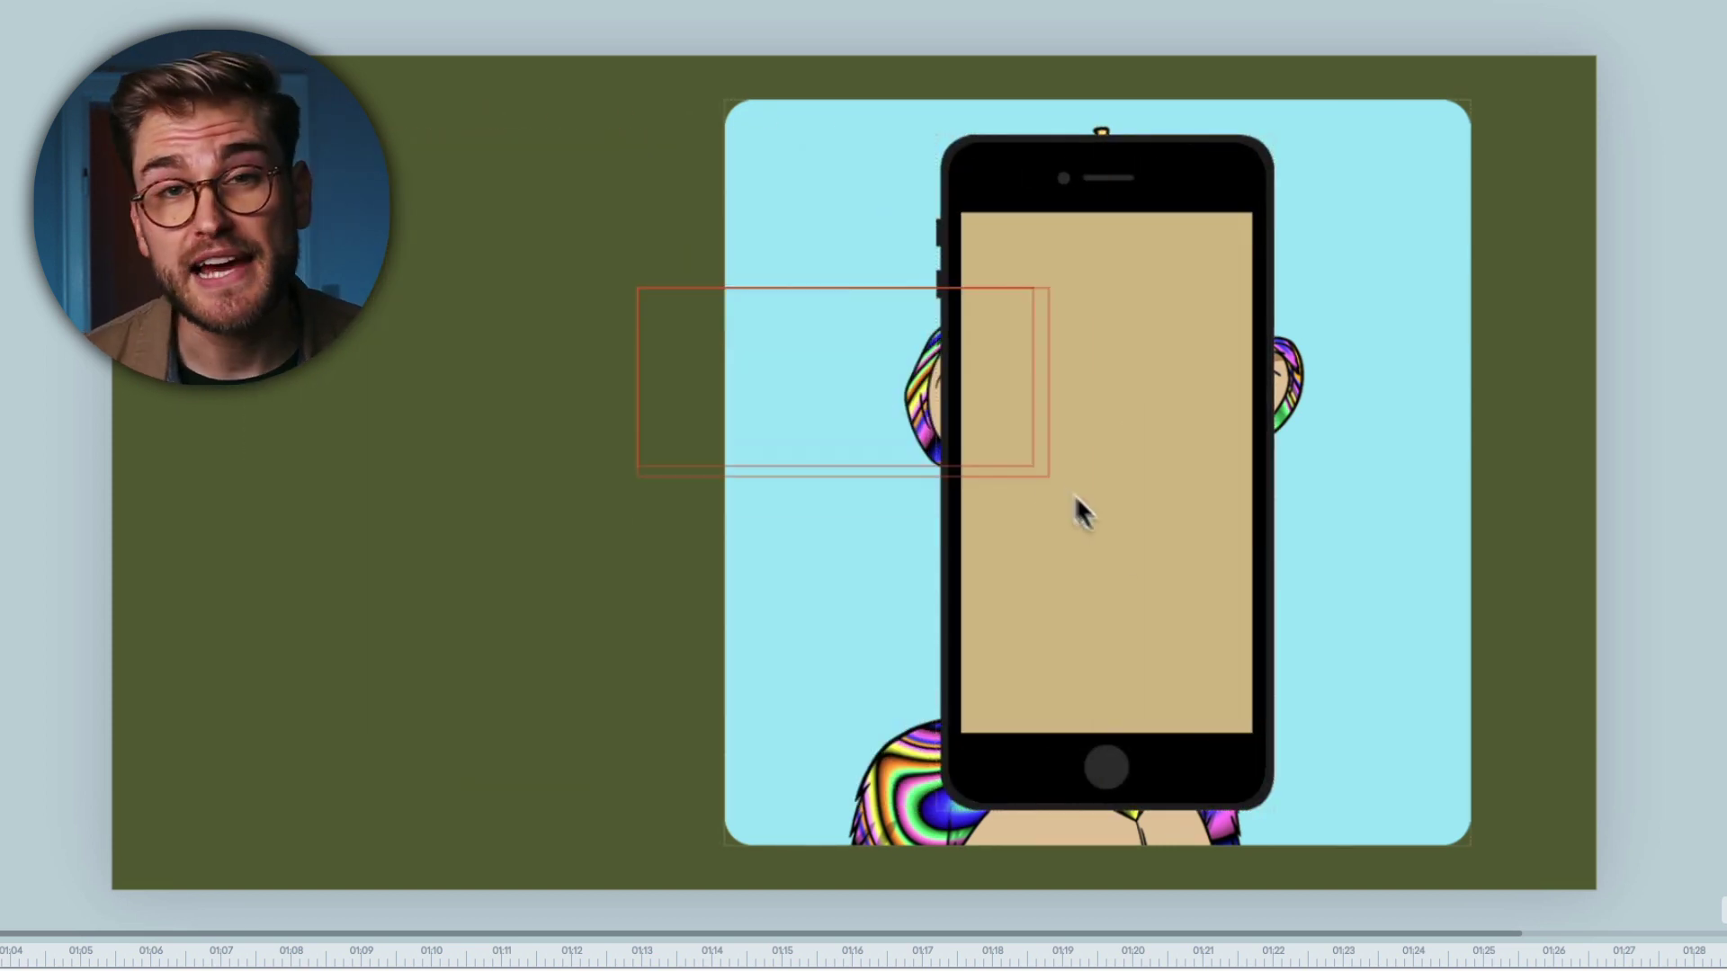
right_click(1103, 462)
left_click(1143, 601)
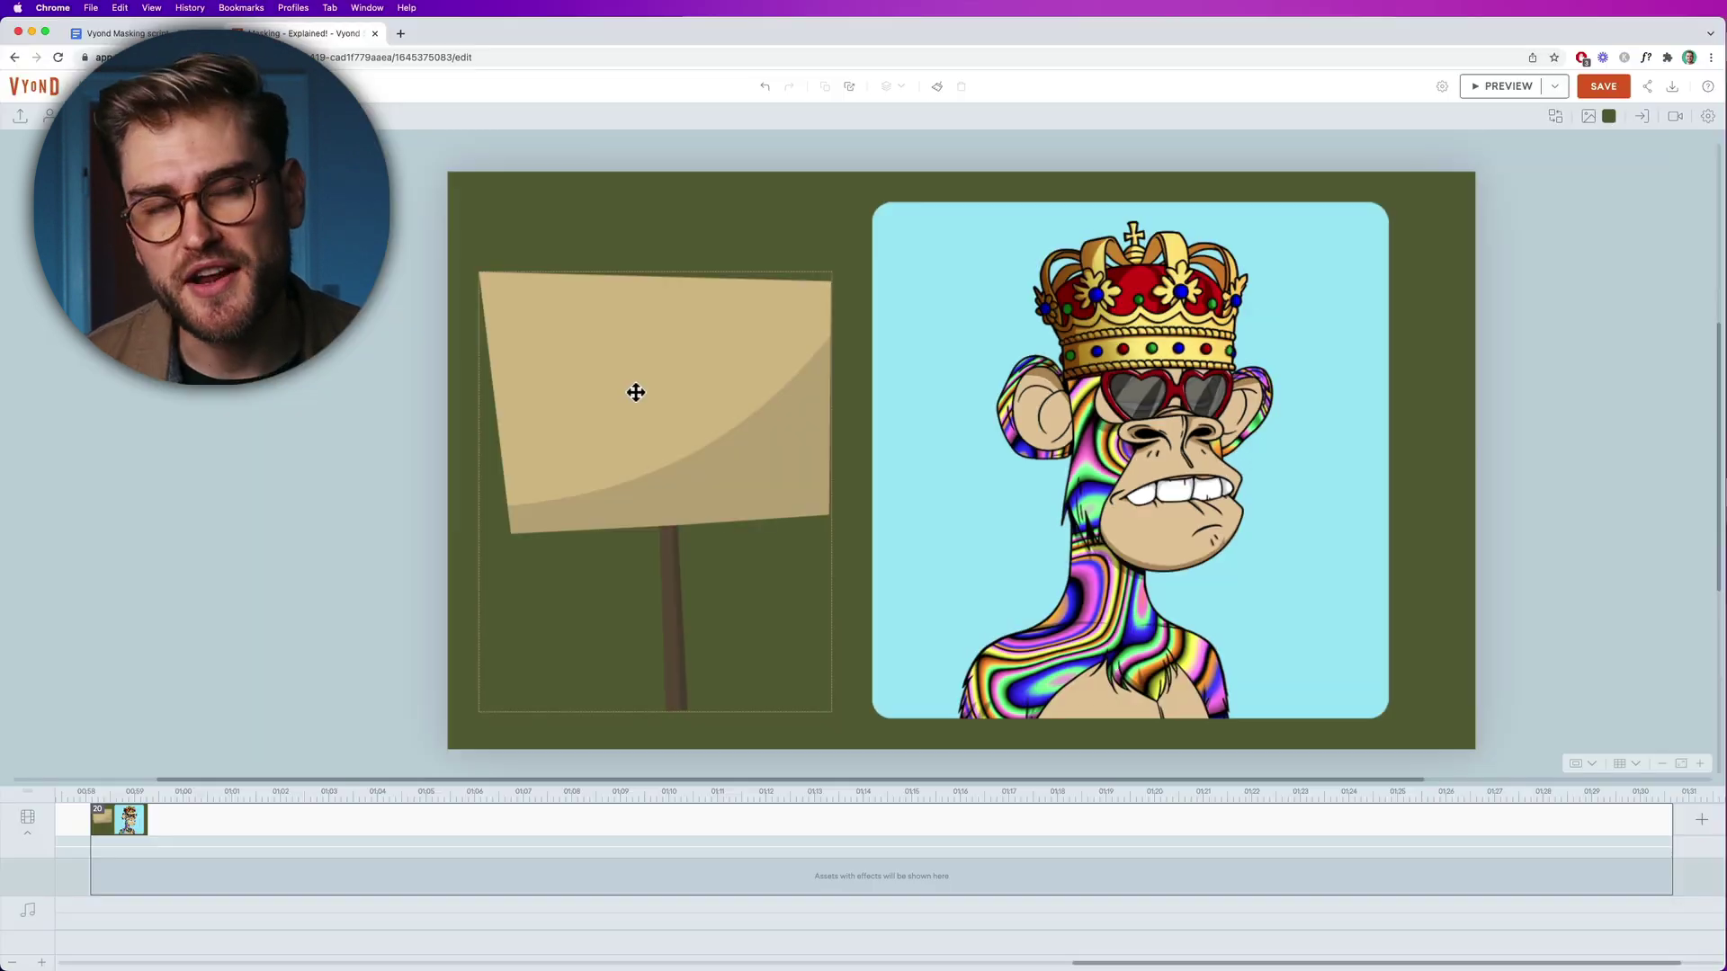
Step: Reposition and enlarge the ape image inside the phone mask in edit mode
left_click_drag(636, 390, 1057, 386)
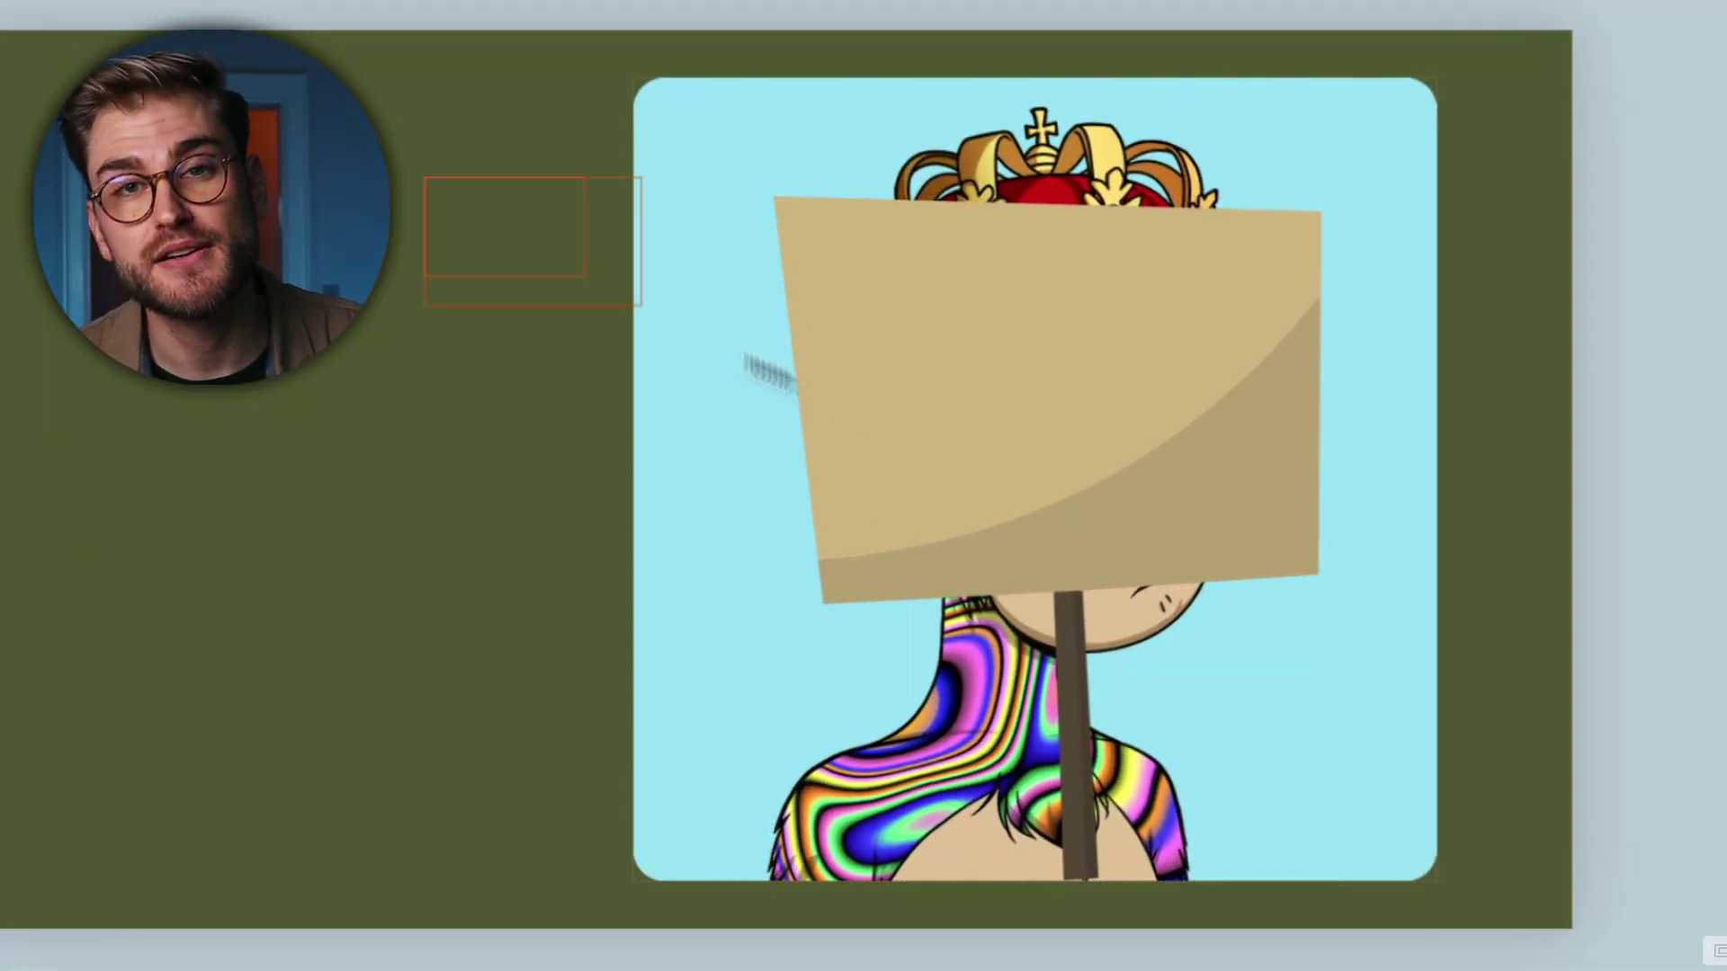
right_click(1035, 428)
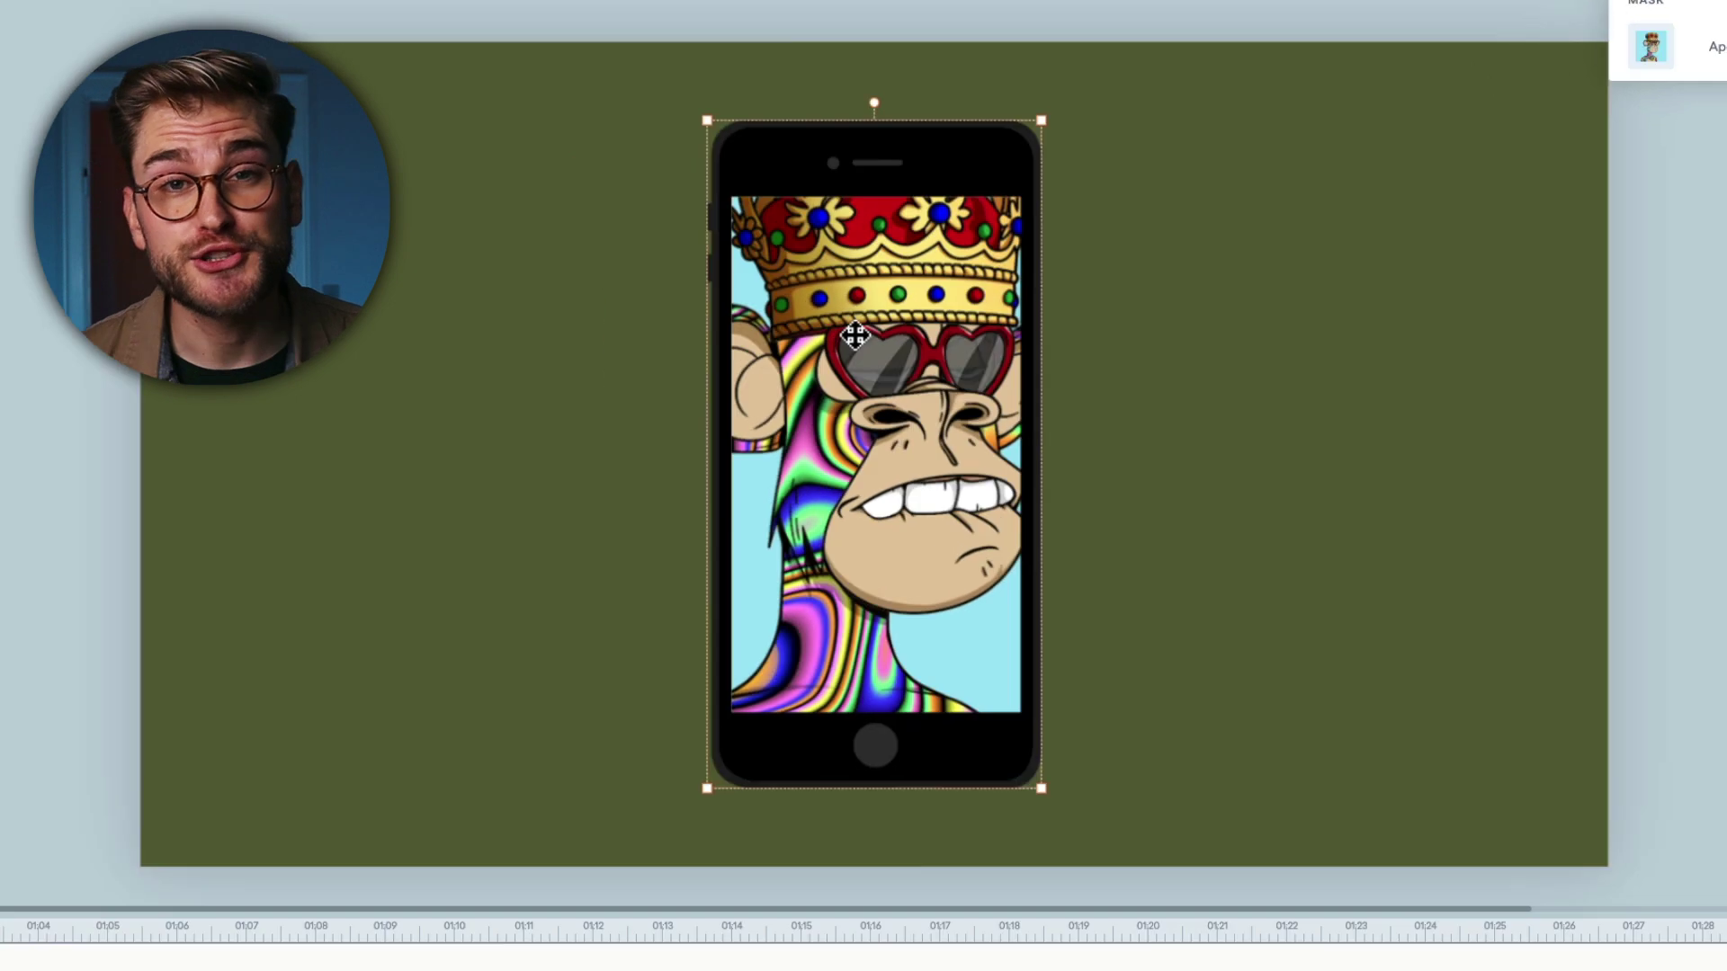
left_click(1693, 190)
left_click_drag(931, 320, 904, 345)
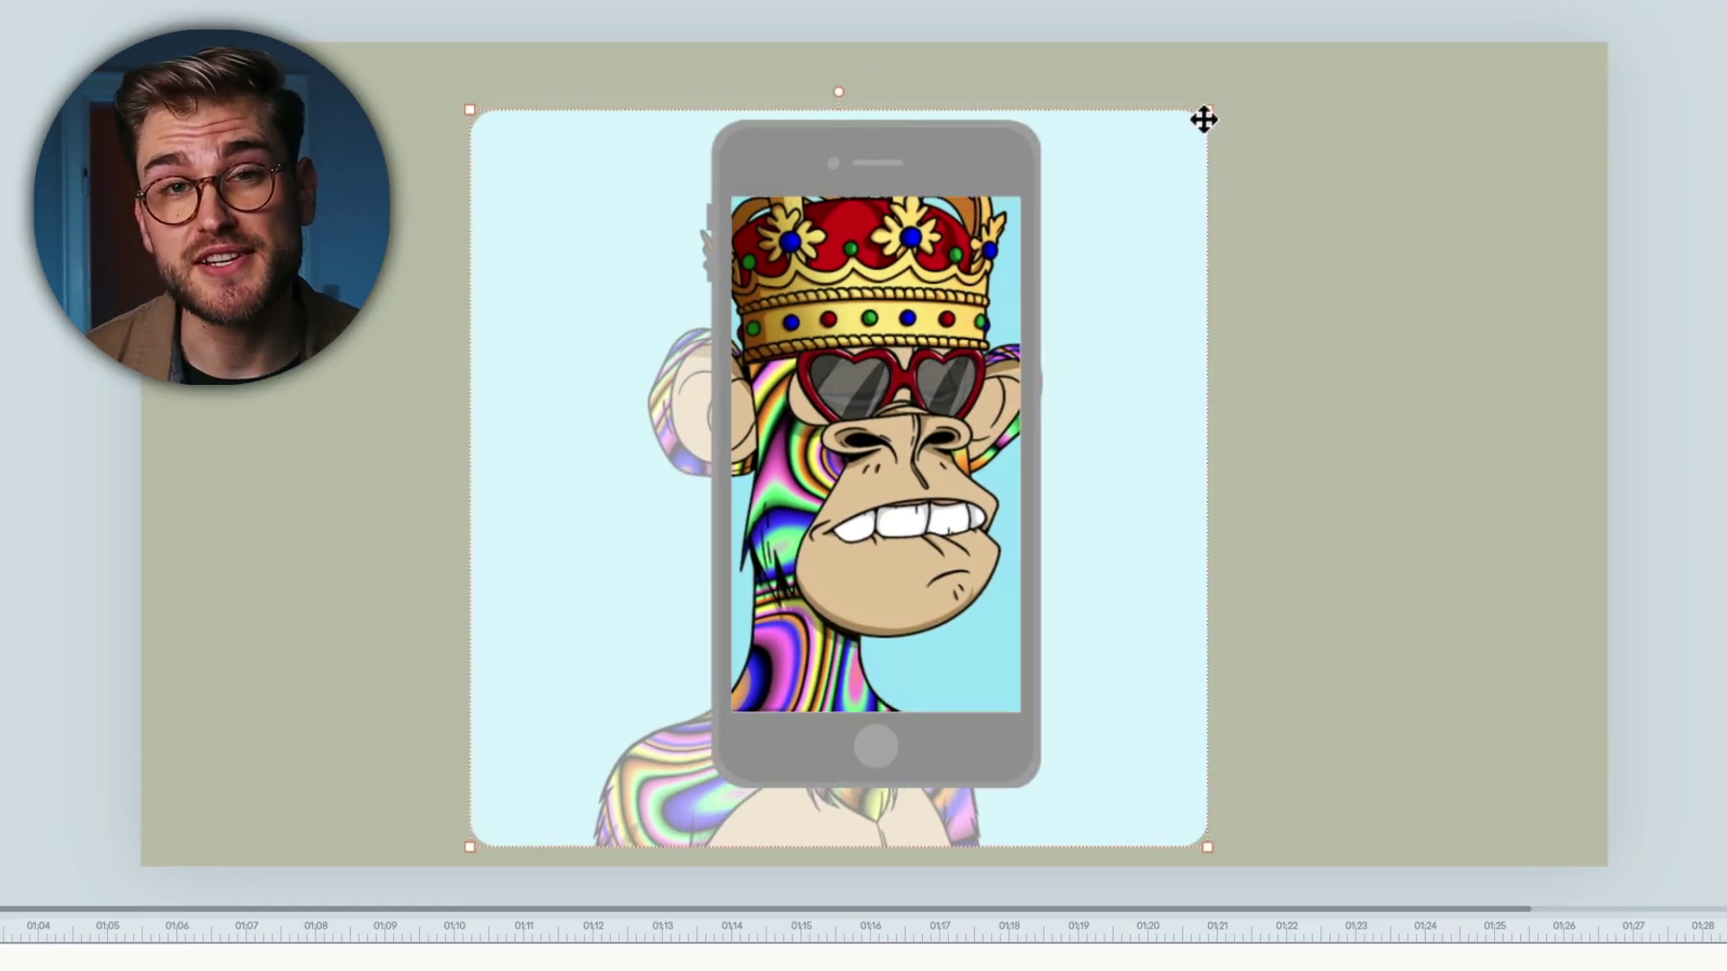
left_click_drag(1204, 120, 1259, 99)
Step: Remove the mask, then drag the phone off to the left of the ape image
right_click(889, 360)
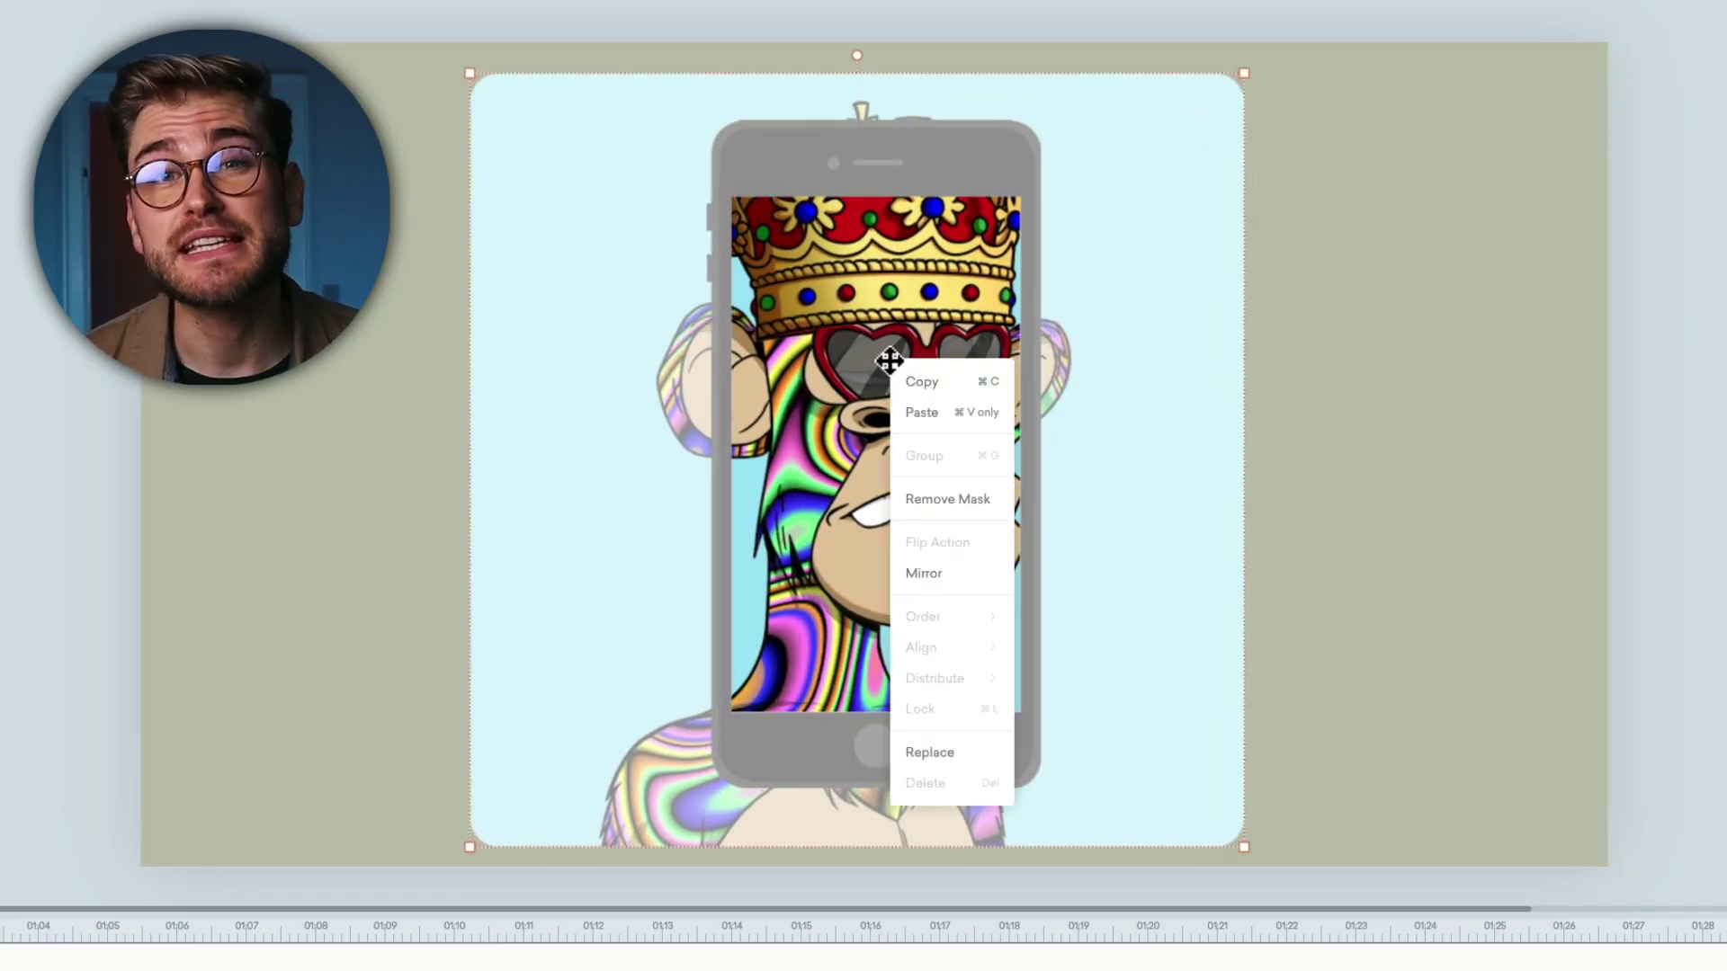
left_click(956, 509)
left_click_drag(889, 459, 1065, 445)
left_click_drag(968, 404, 423, 391)
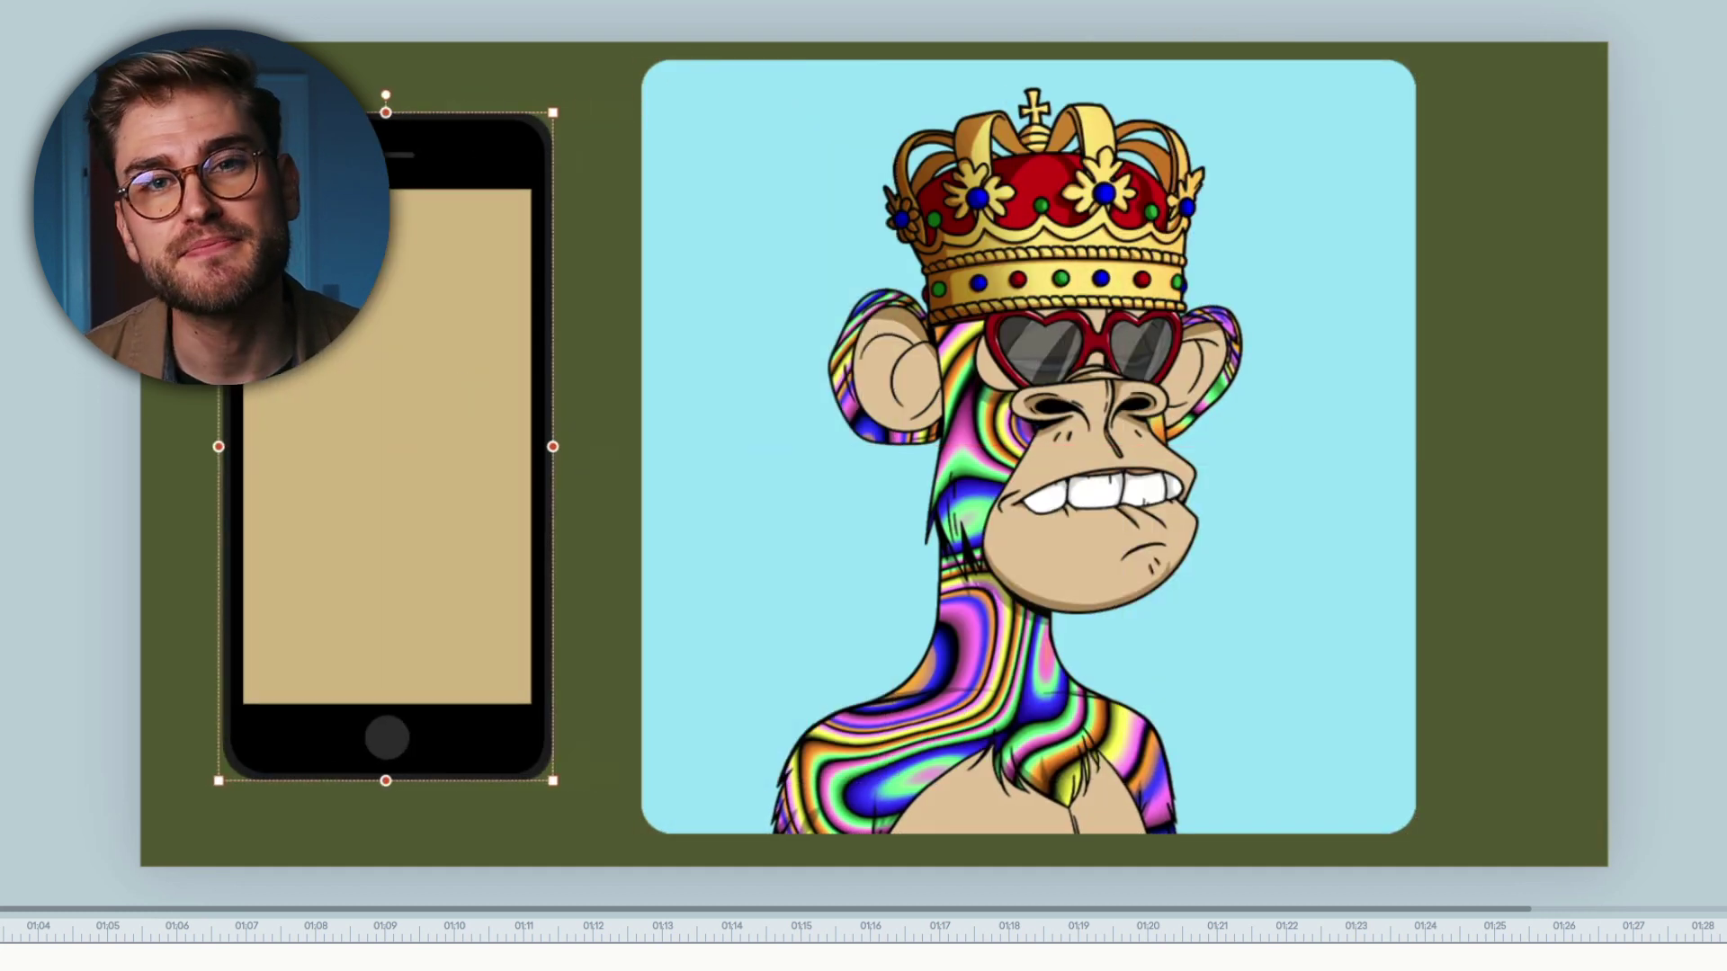
Step: Shrink the ape image to about a quarter size, place it on the phone screen, and group them
left_click(1302, 348)
left_click_drag(1419, 62, 1149, 354)
left_click_drag(1088, 406, 450, 410)
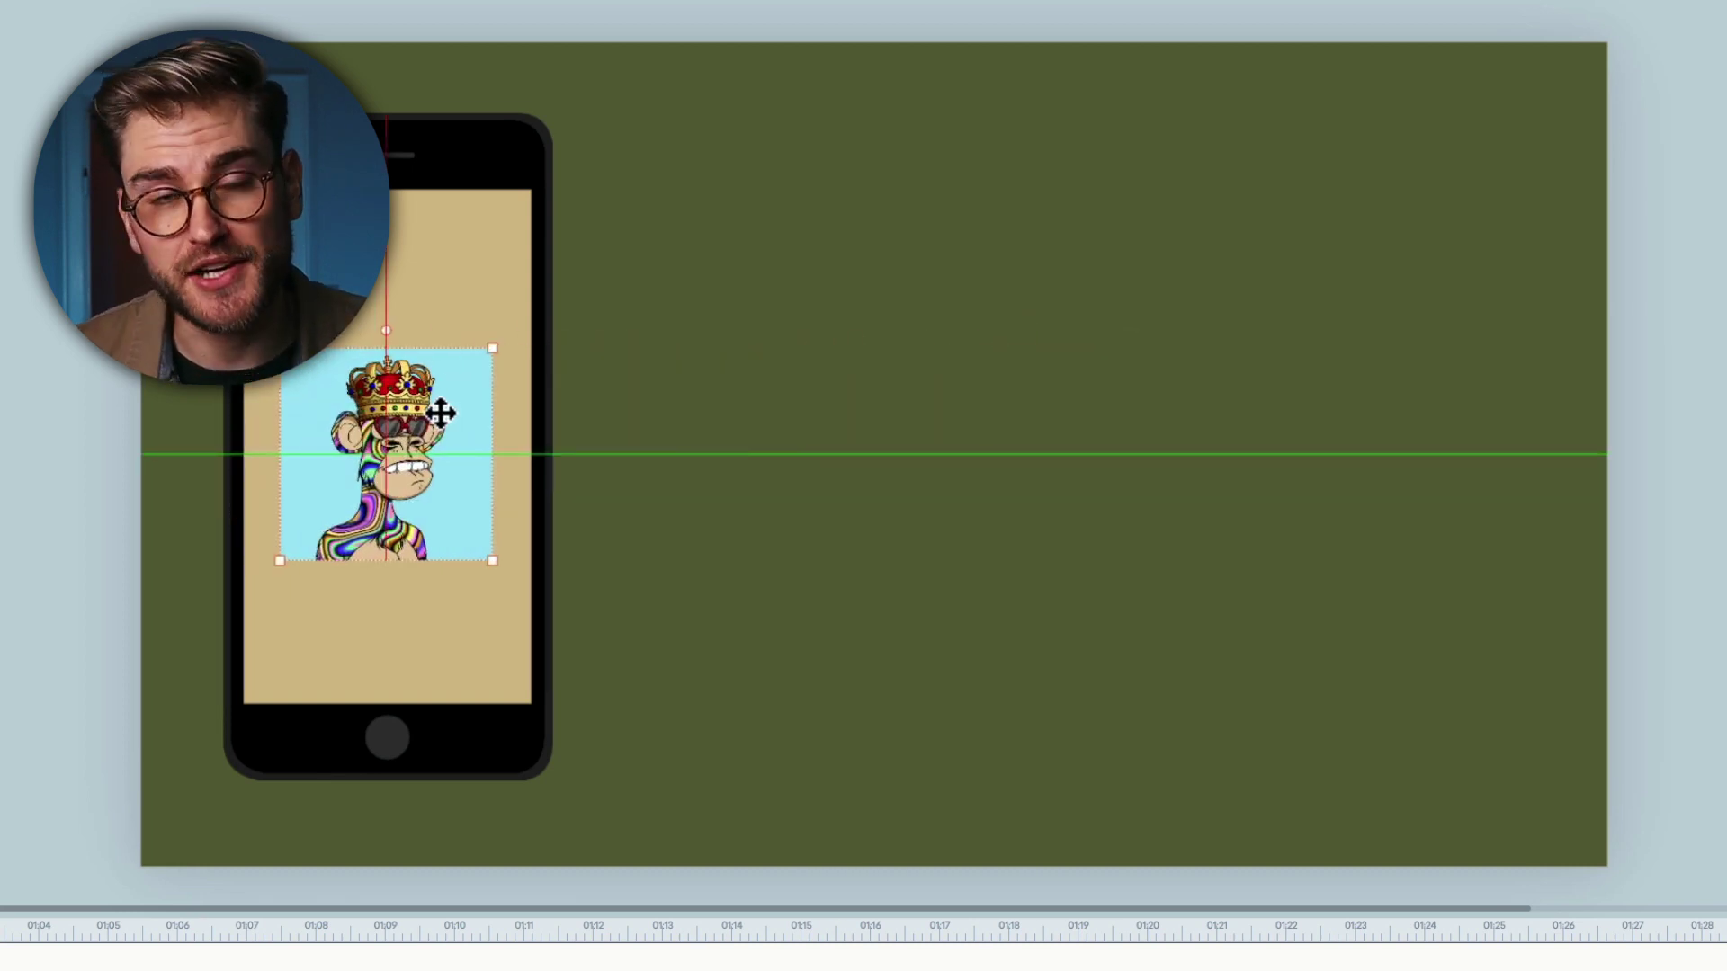
right_click(847, 422)
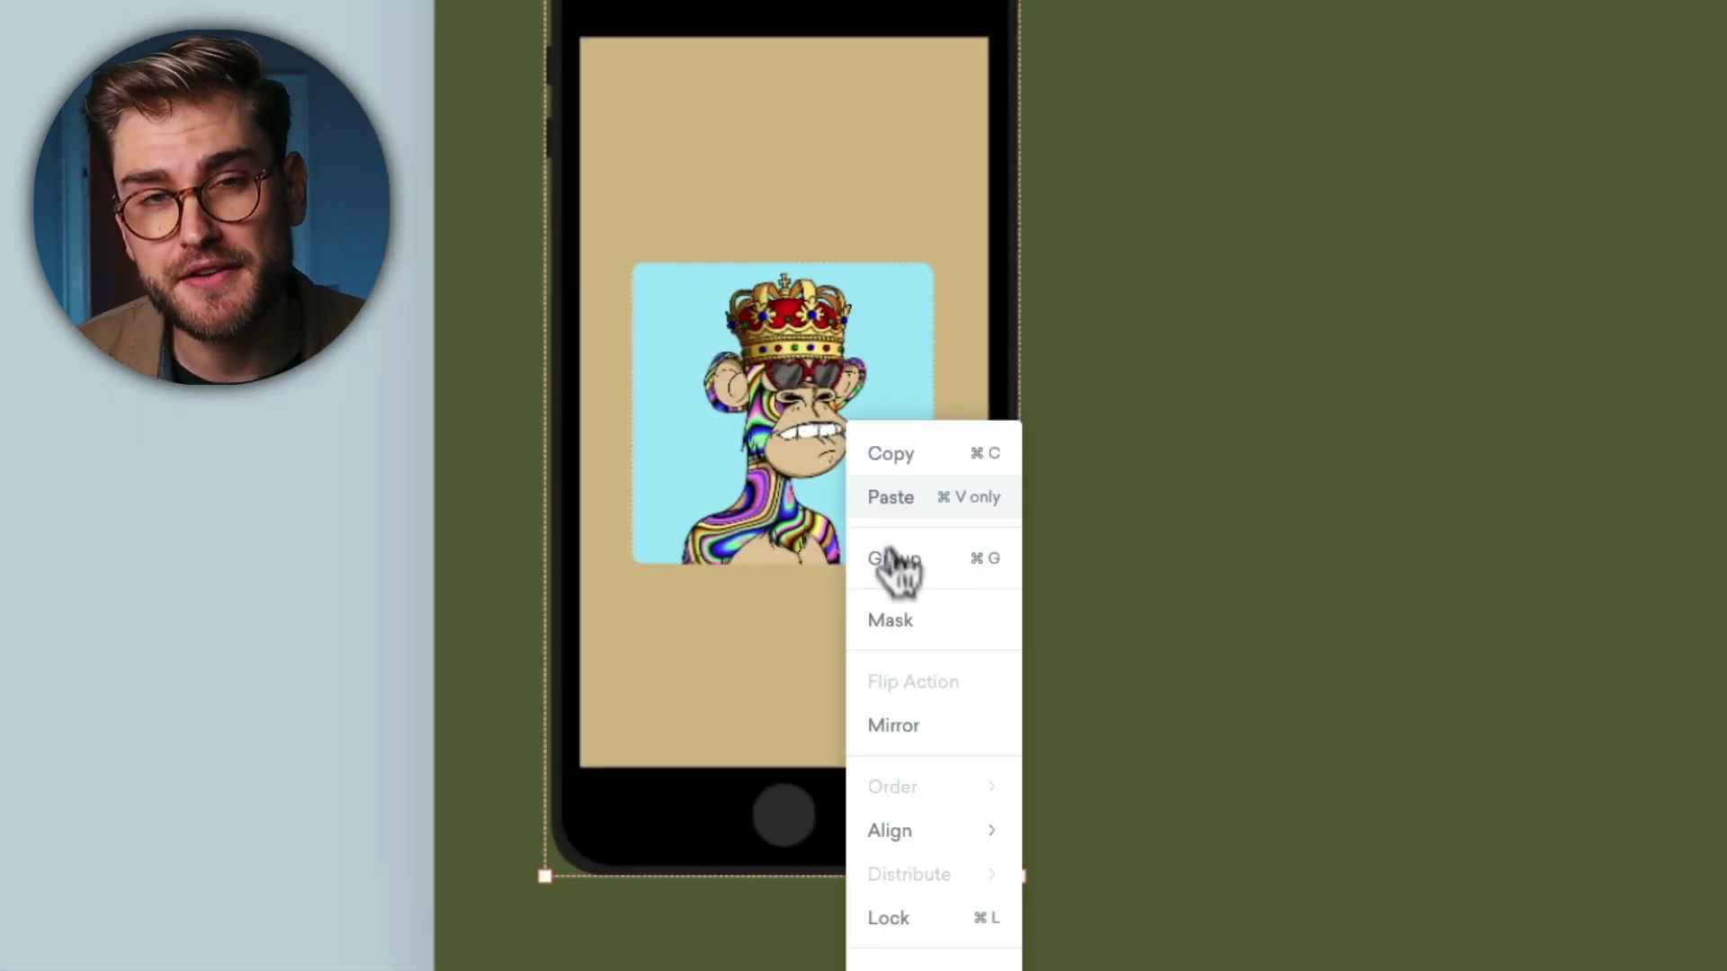
left_click(926, 565)
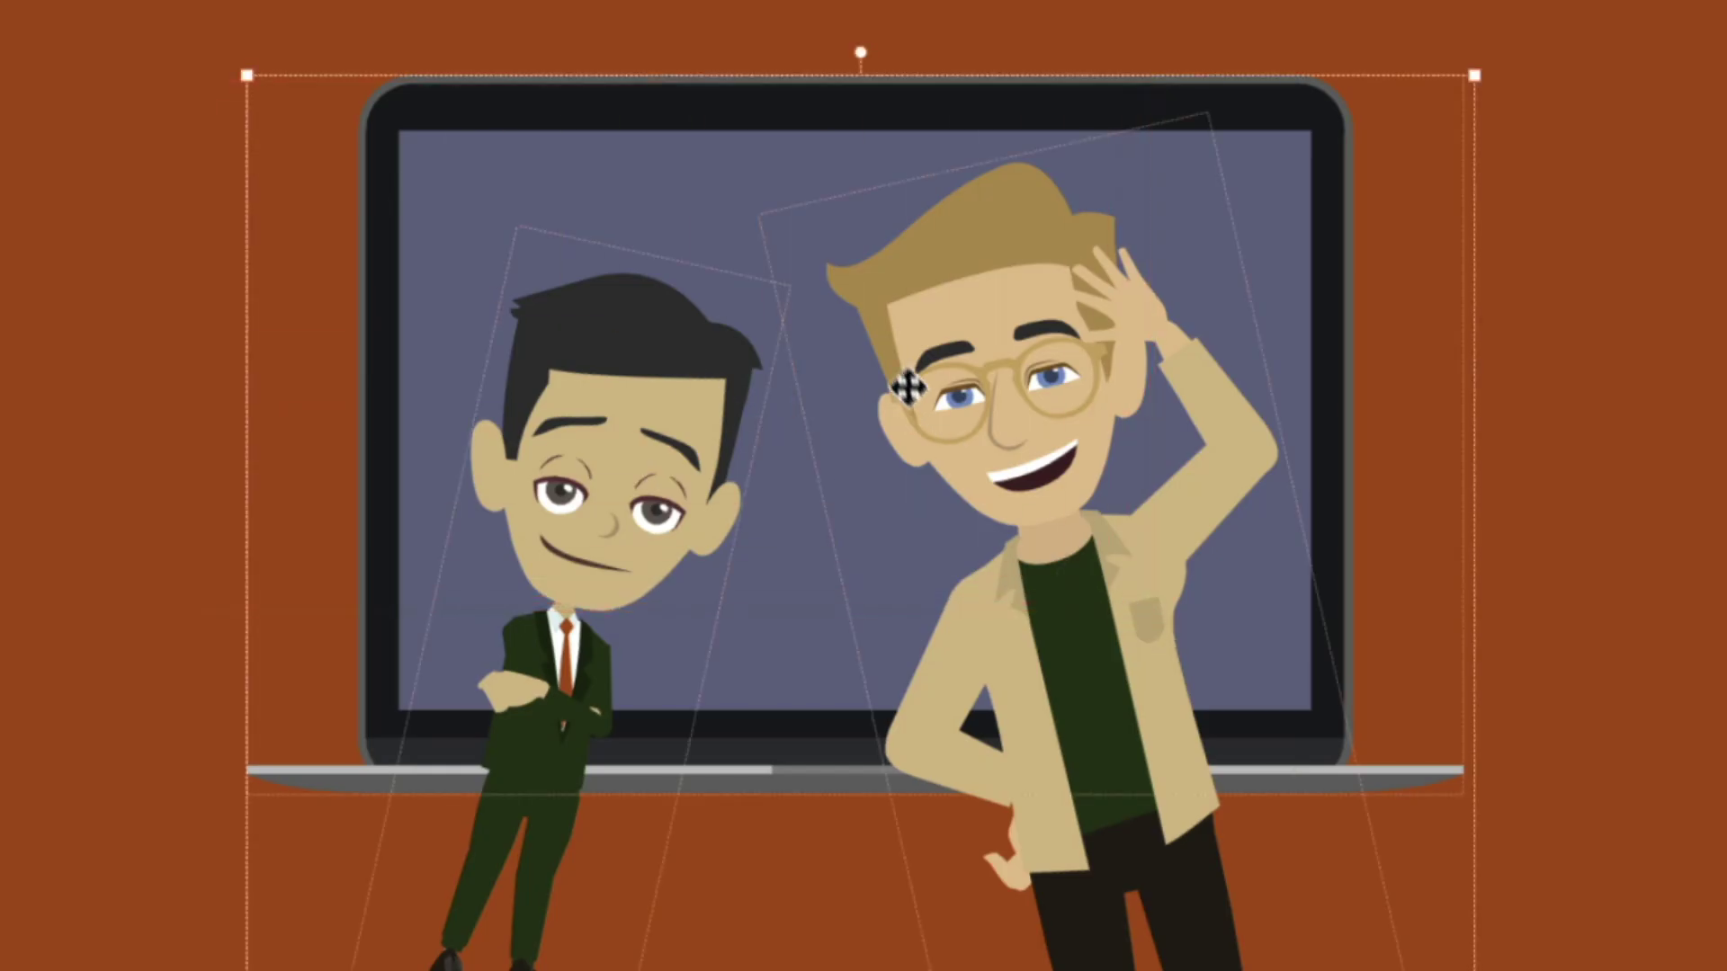
right_click(902, 364)
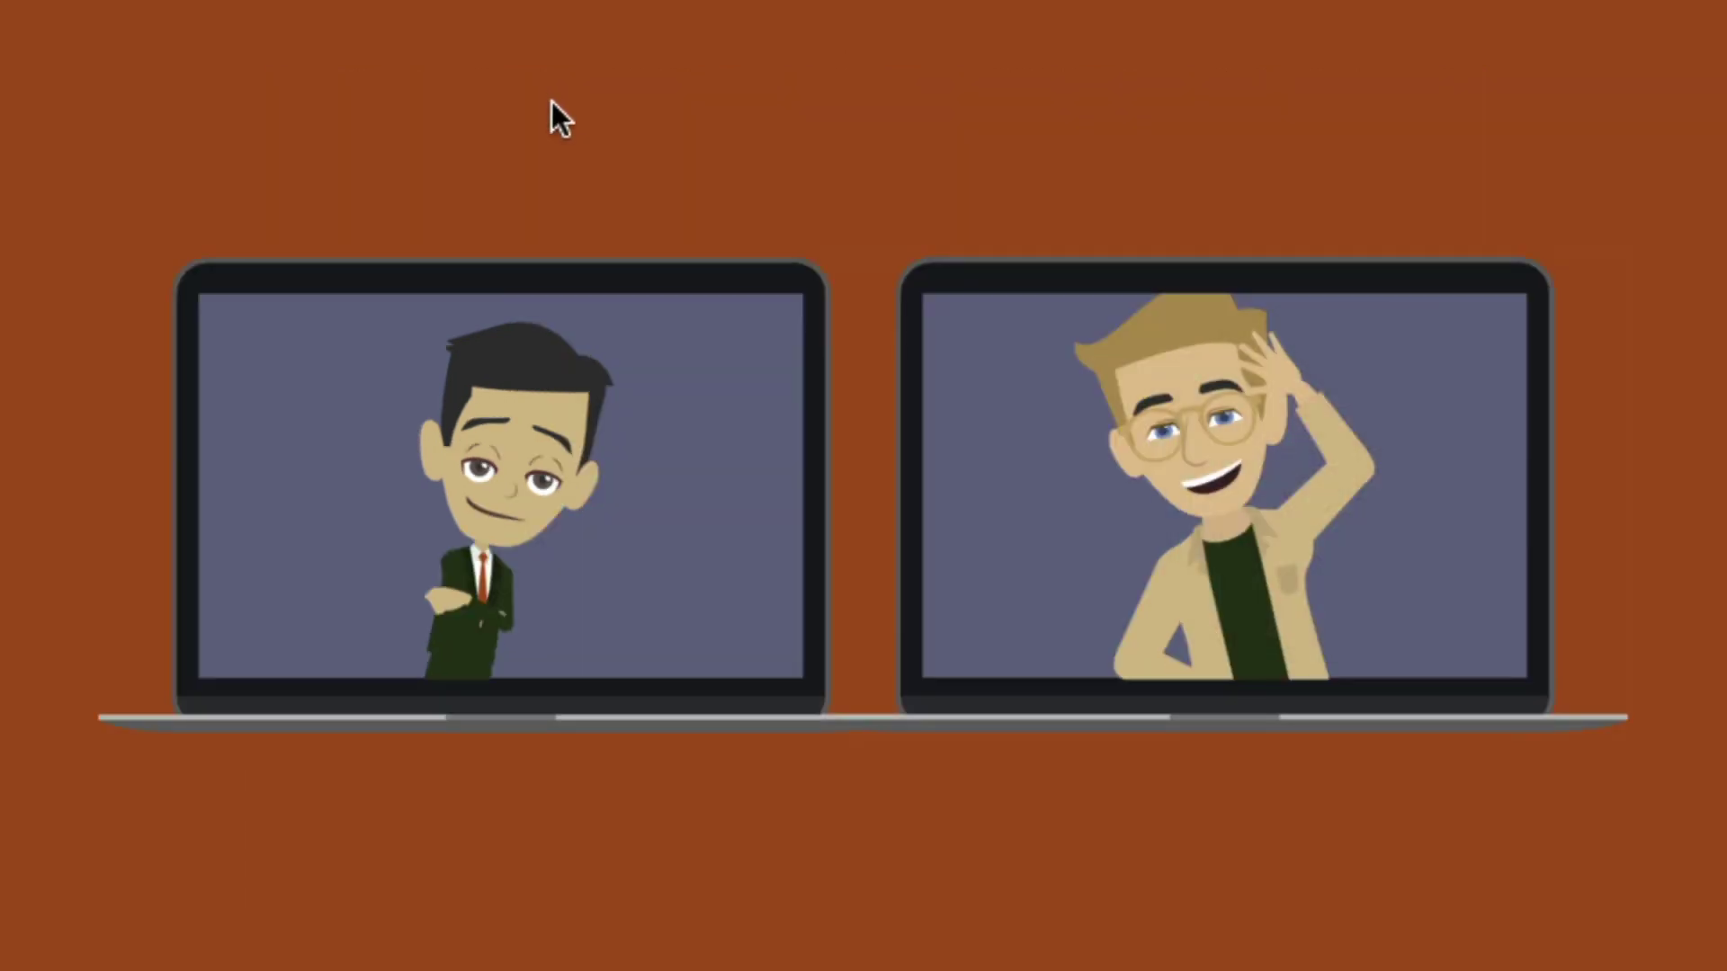
left_click_drag(550, 101, 997, 458)
right_click(1022, 420)
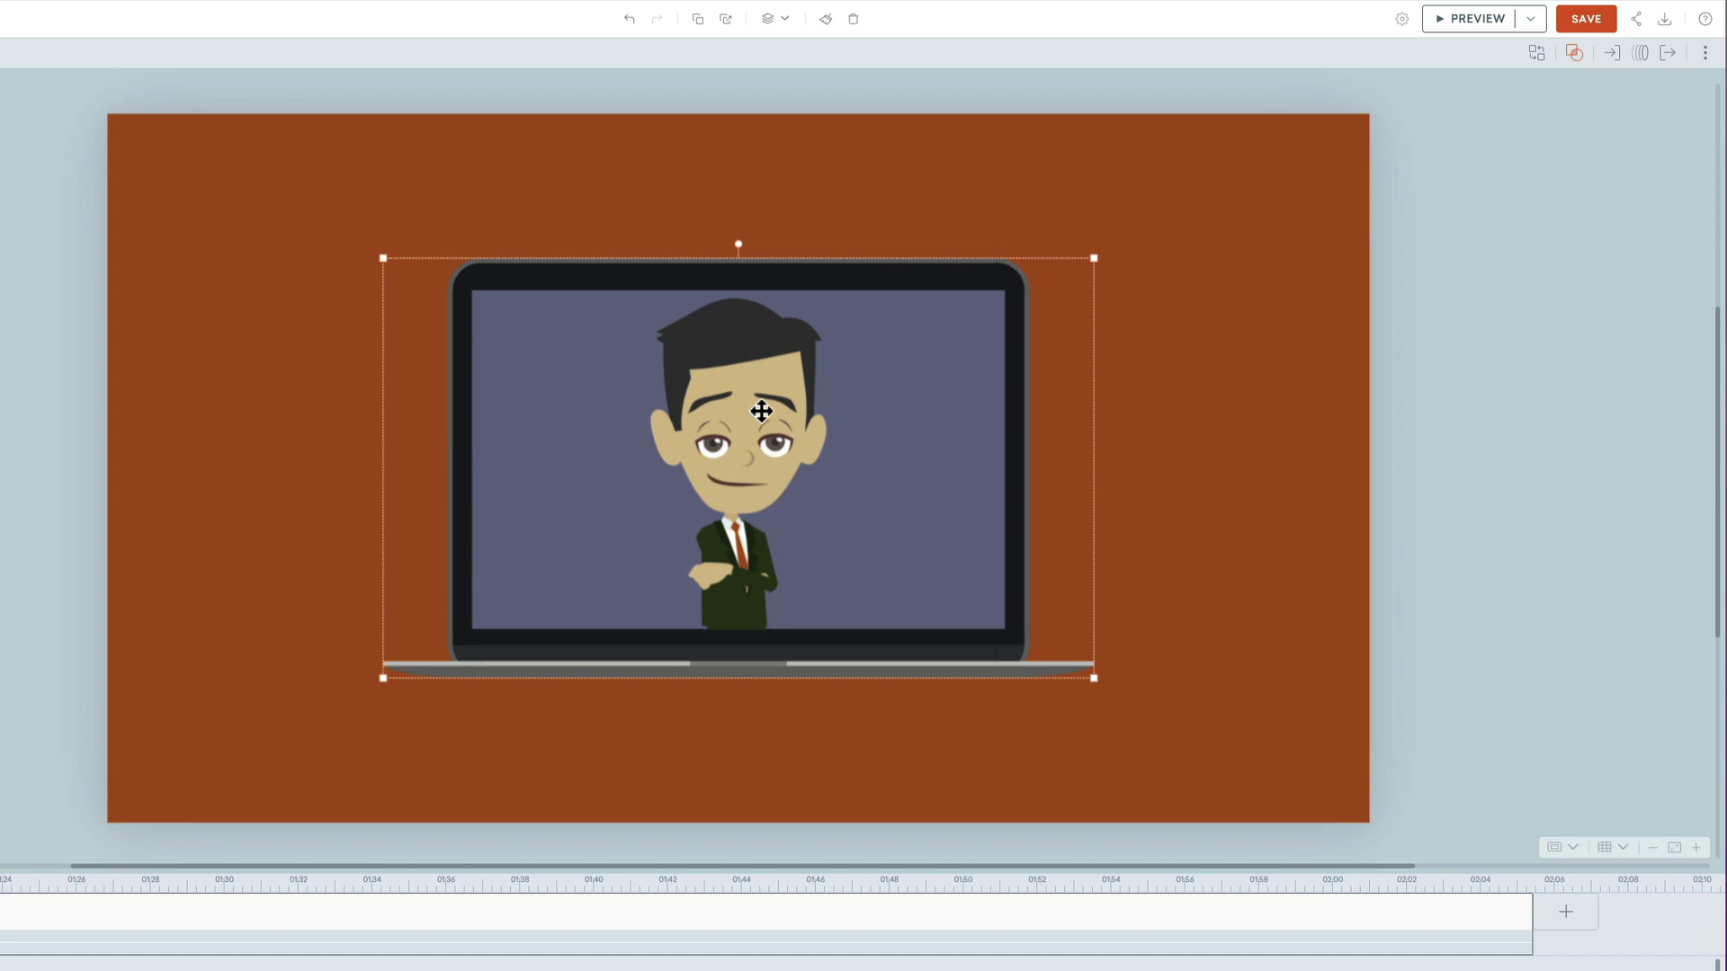
double_click(761, 411)
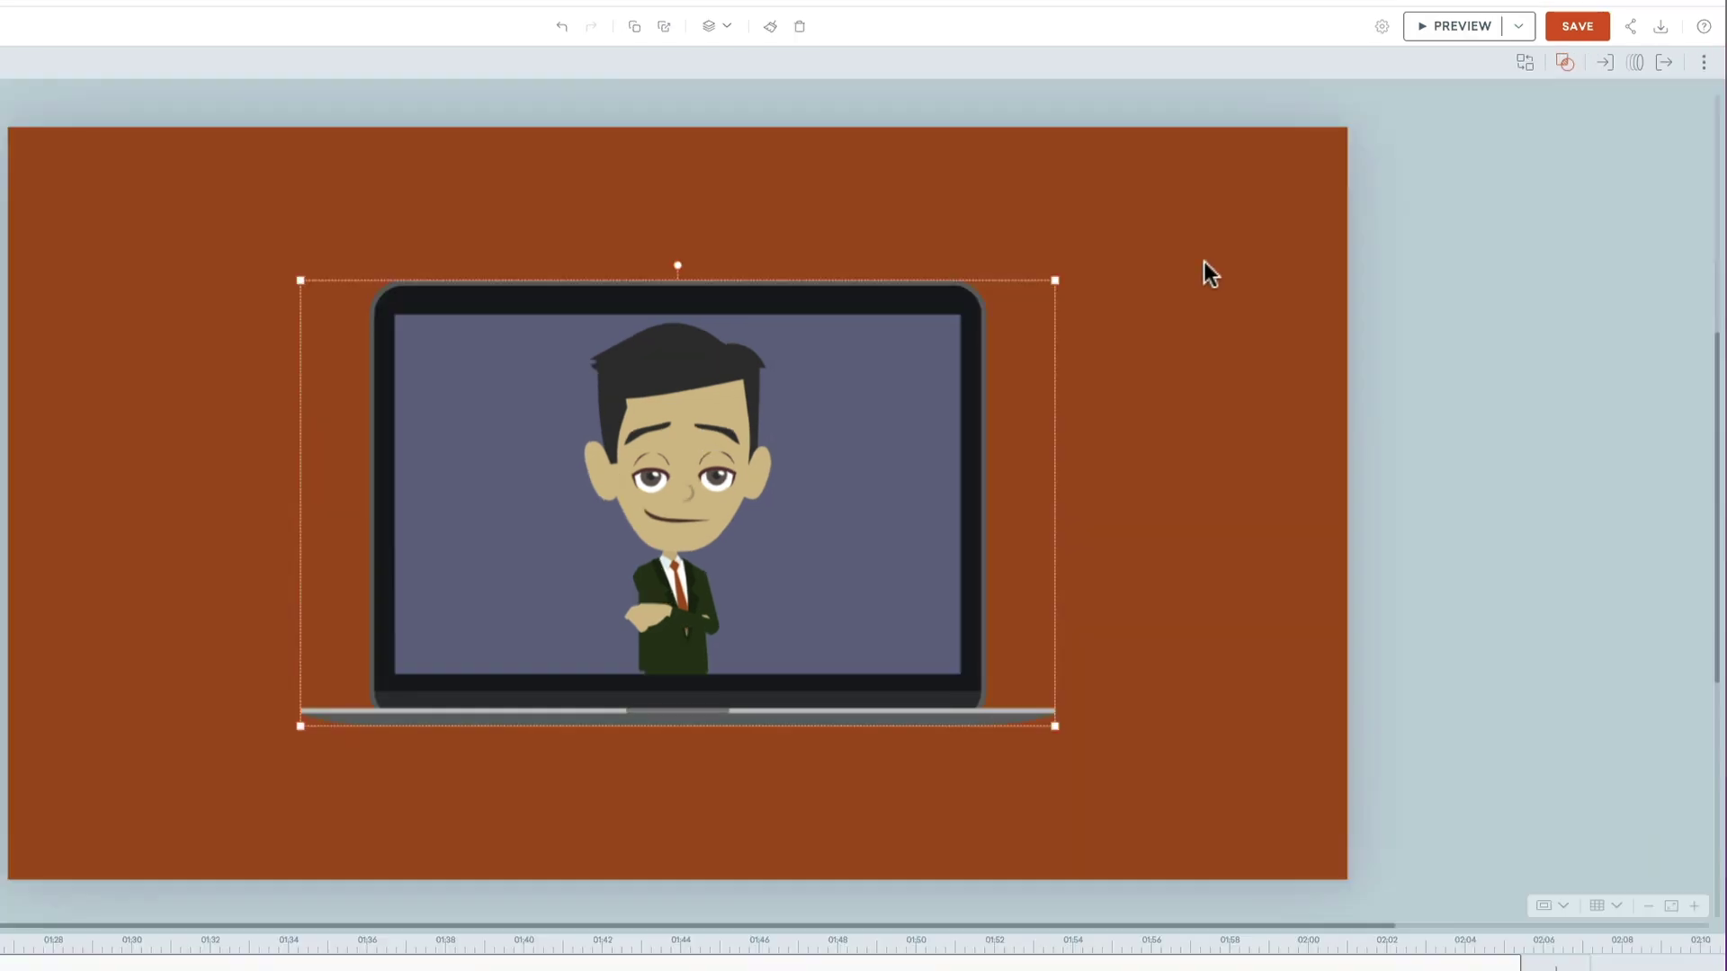
left_click(1200, 263)
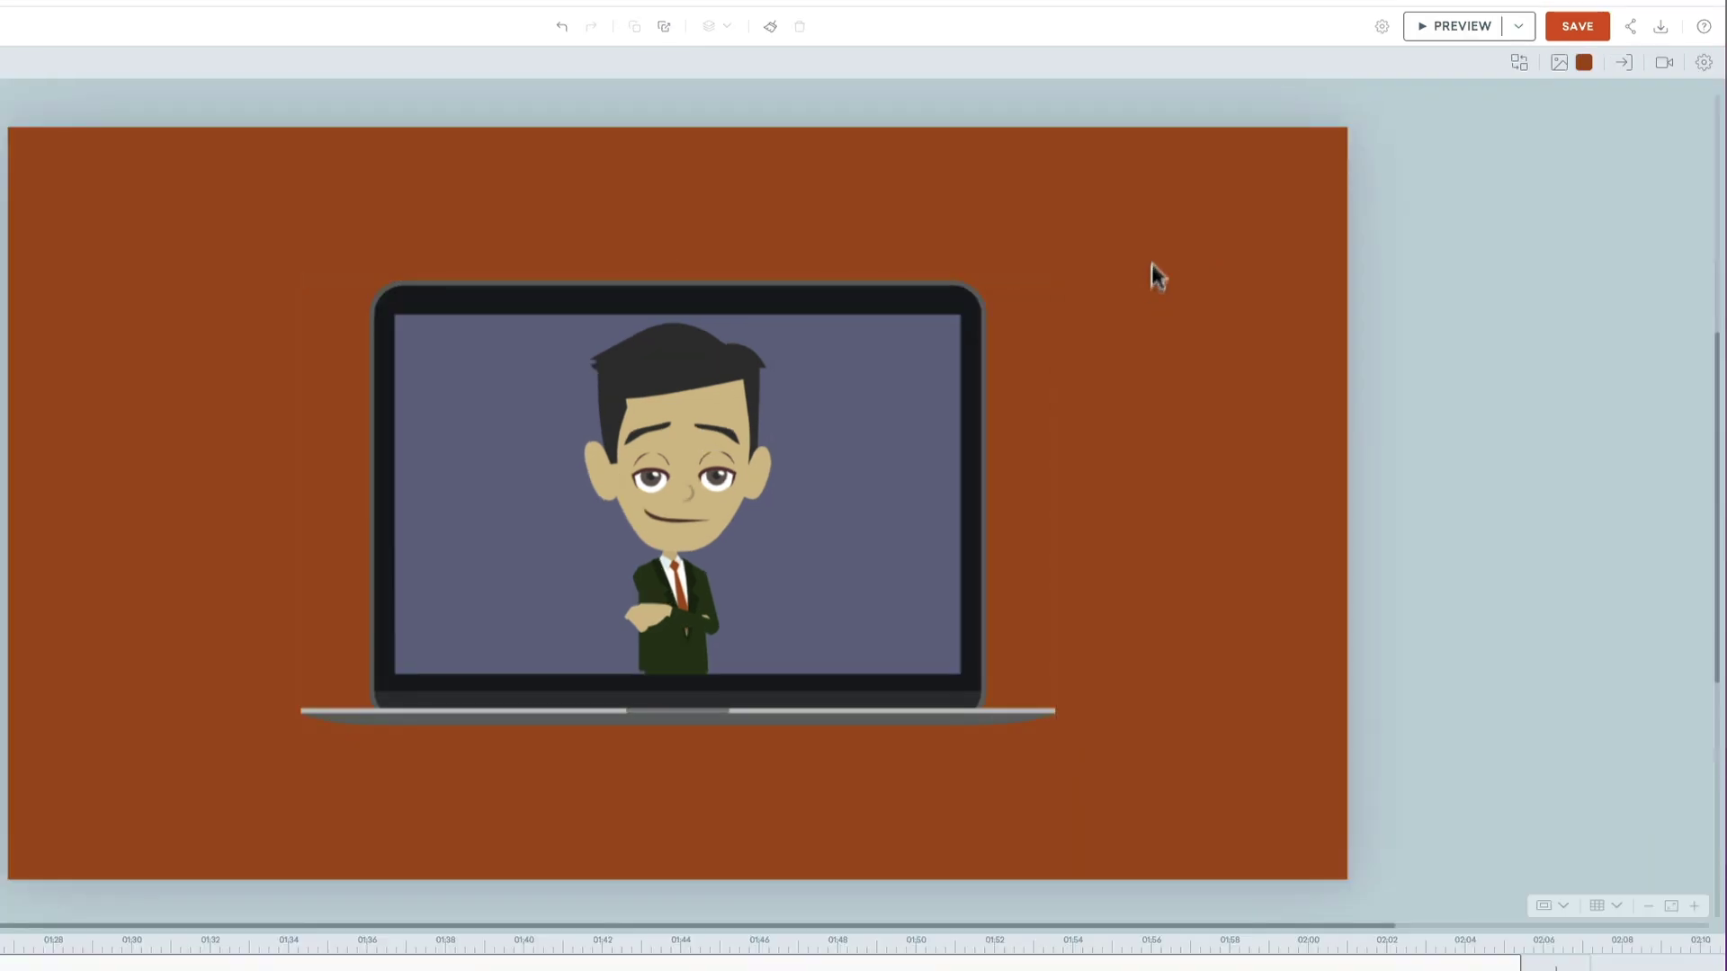
left_click_drag(1154, 238, 576, 558)
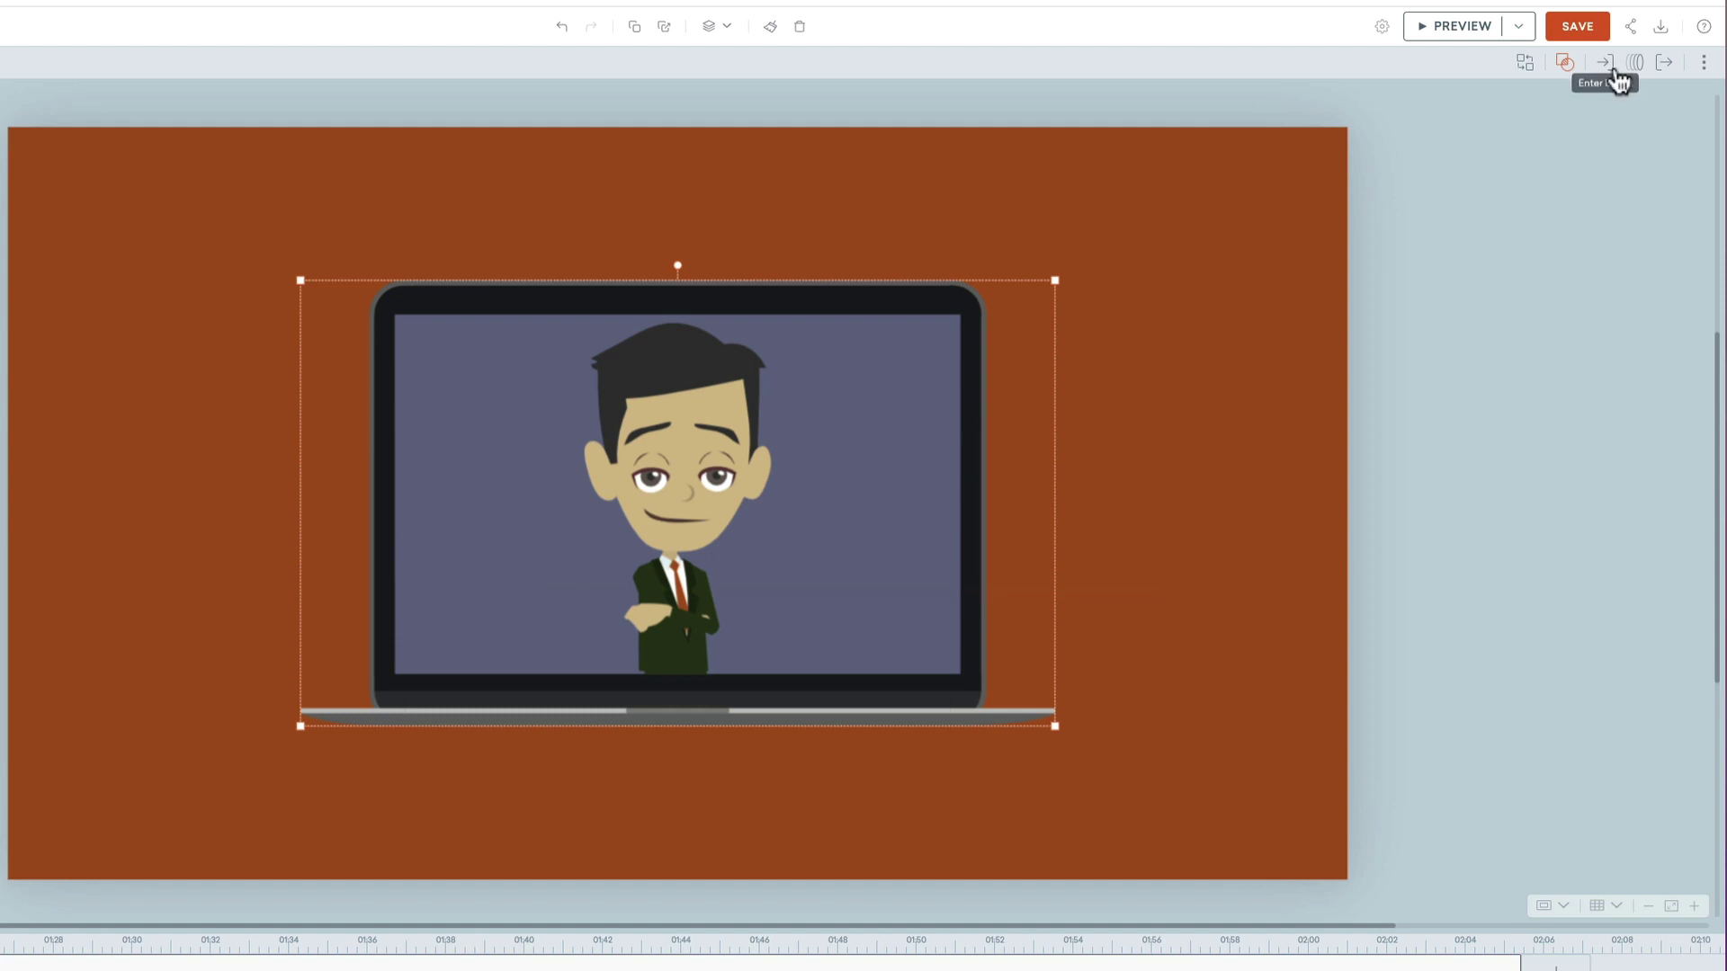